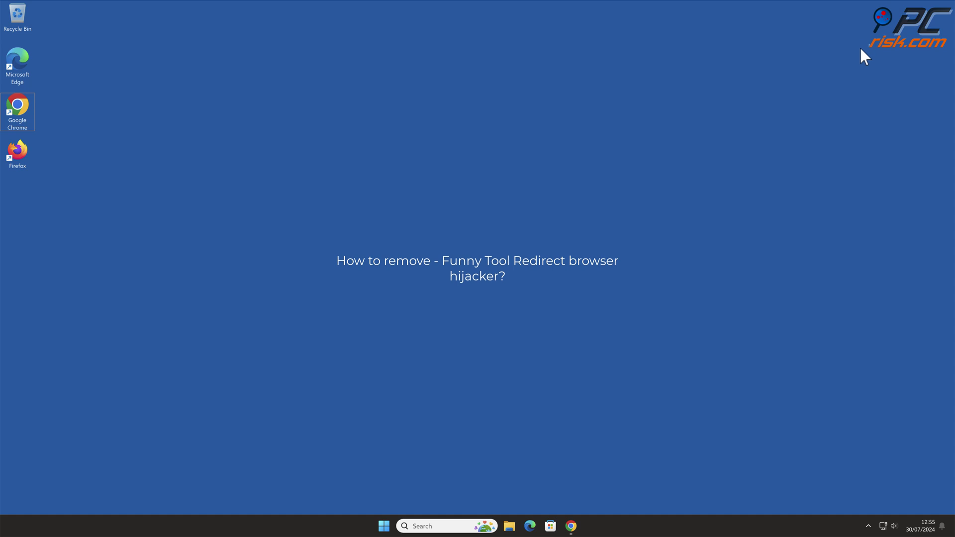
Step: Launch Chrome from the taskbar so it shows the Funny Tool Redirect Web Store listing
left_click(572, 525)
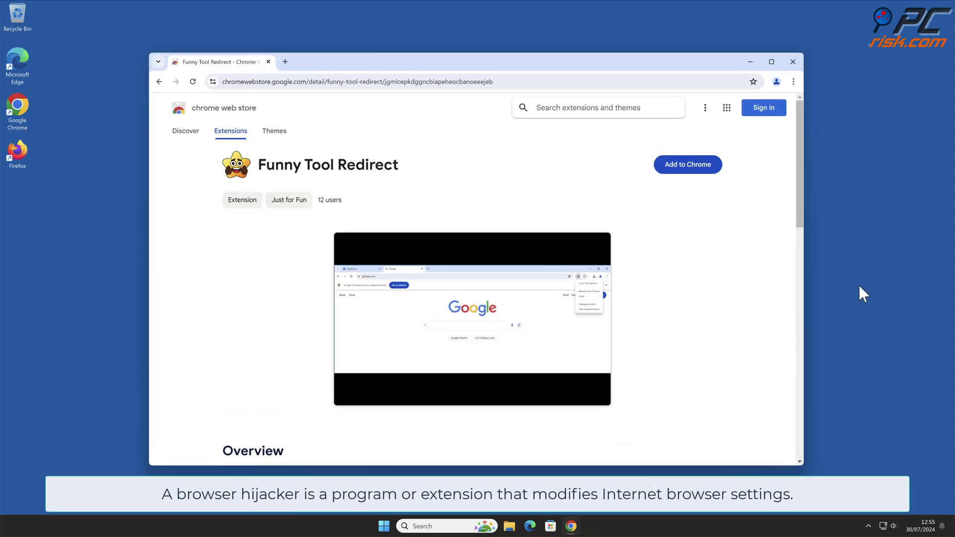
Step: Install the Funny Tool Redirect extension in Chrome, then begin entering 'chrome store' as the address
left_click_drag(799, 209, 798, 178)
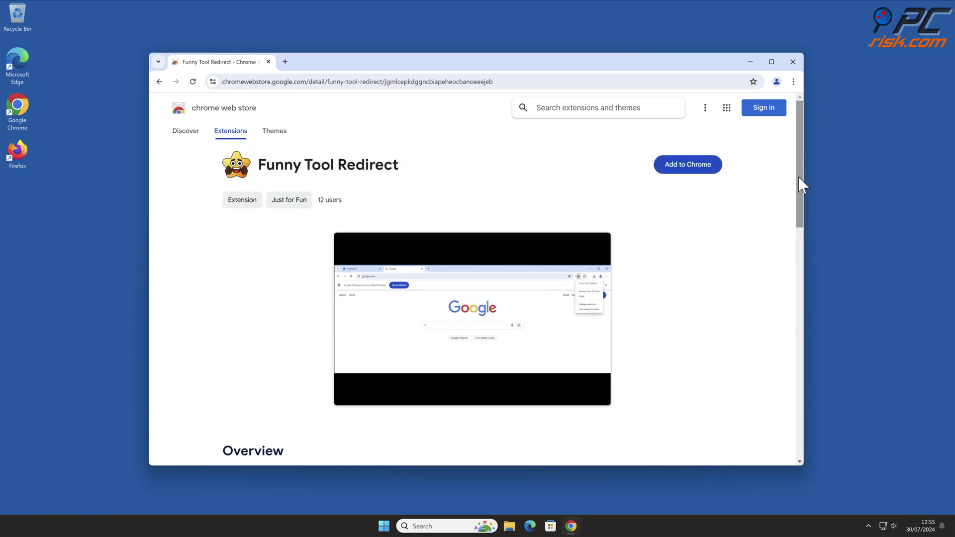
left_click(713, 175)
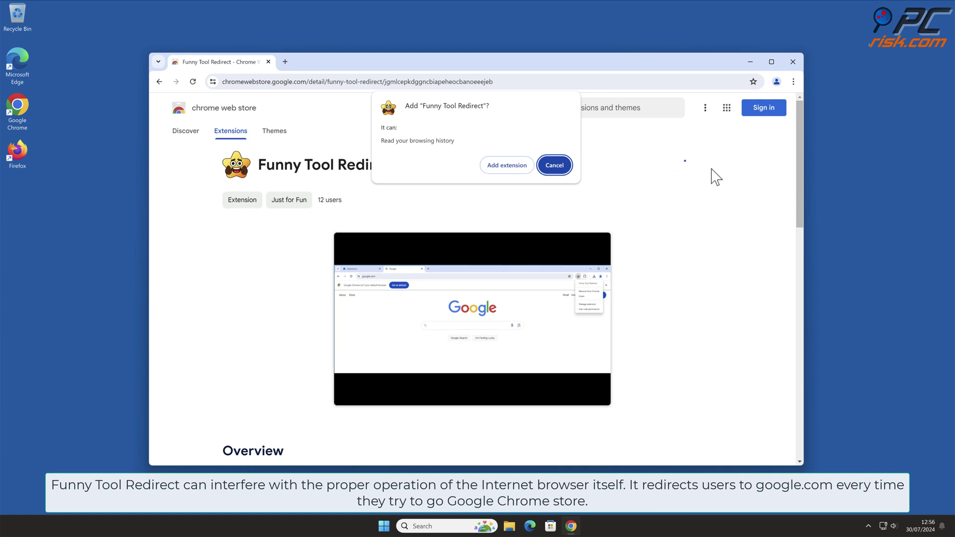
left_click(518, 167)
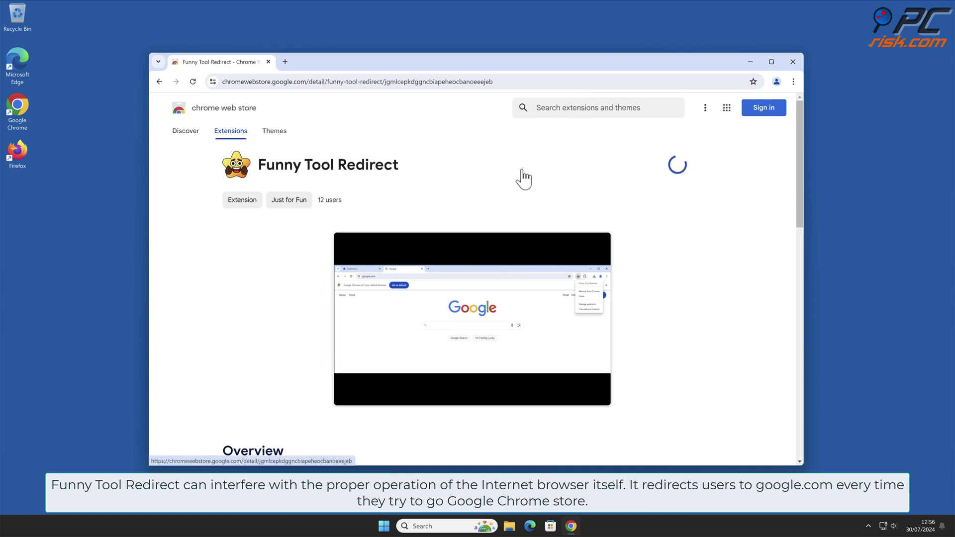
left_click(729, 105)
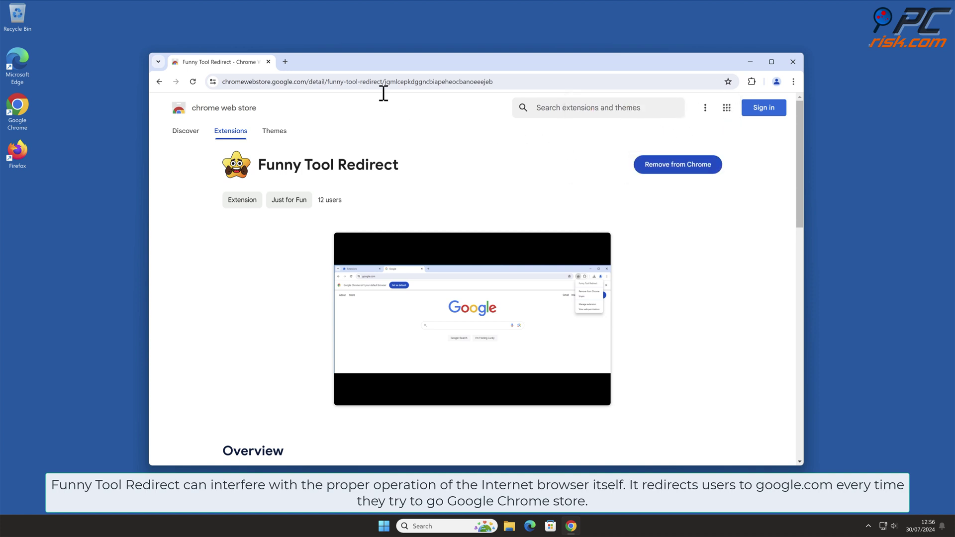
left_click(355, 82)
type("chrome stor")
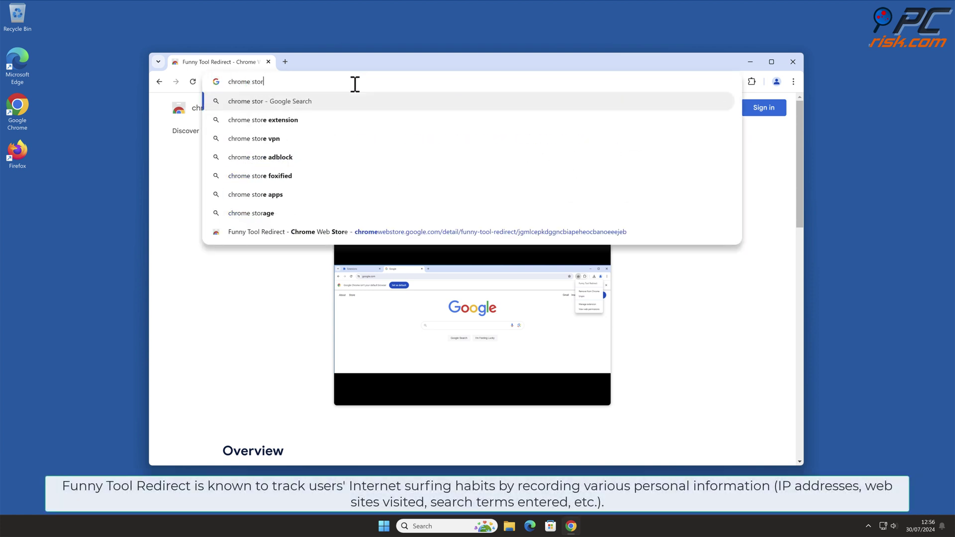
type("e")
Step: Search 'chrome store' and open the Web Store result to see the redirect to google.com
key("Return")
left_click(751, 81)
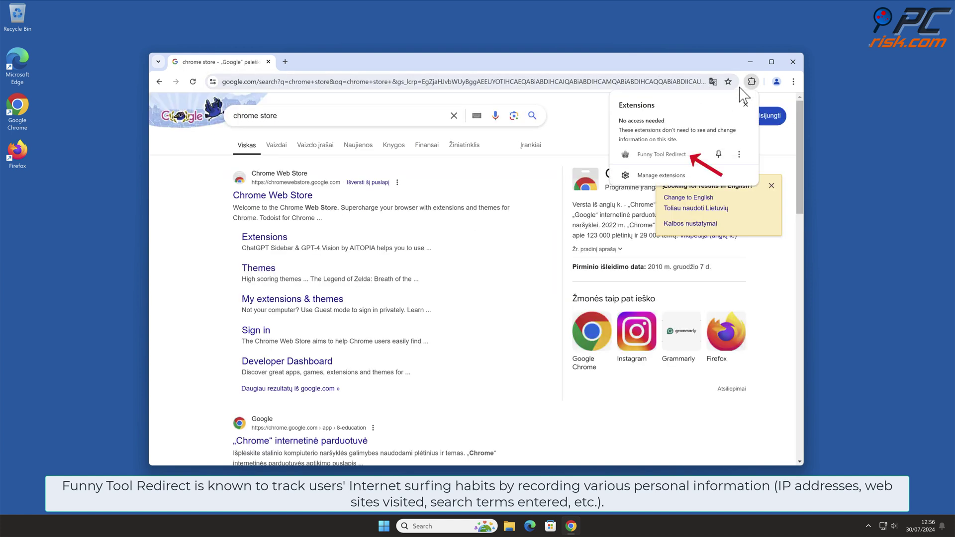
left_click(306, 198)
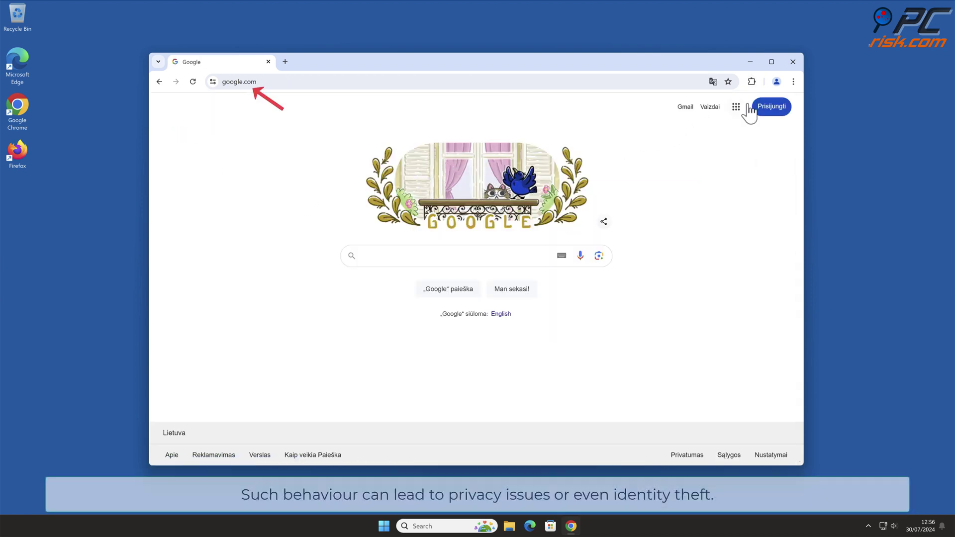
Step: Open Manage Extensions from the ⋮ menu to confirm Funny Tool Redirect is installed
left_click(793, 82)
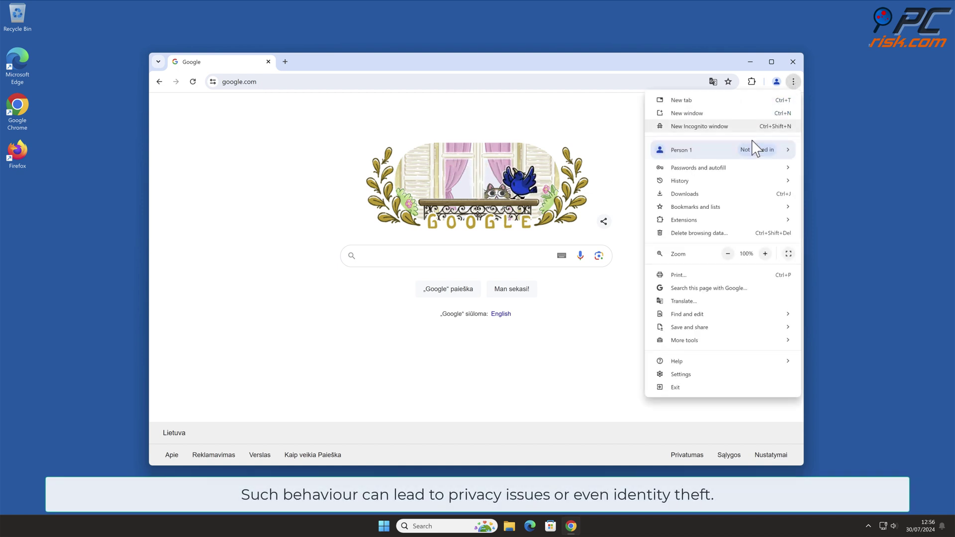
mouse_move(694, 223)
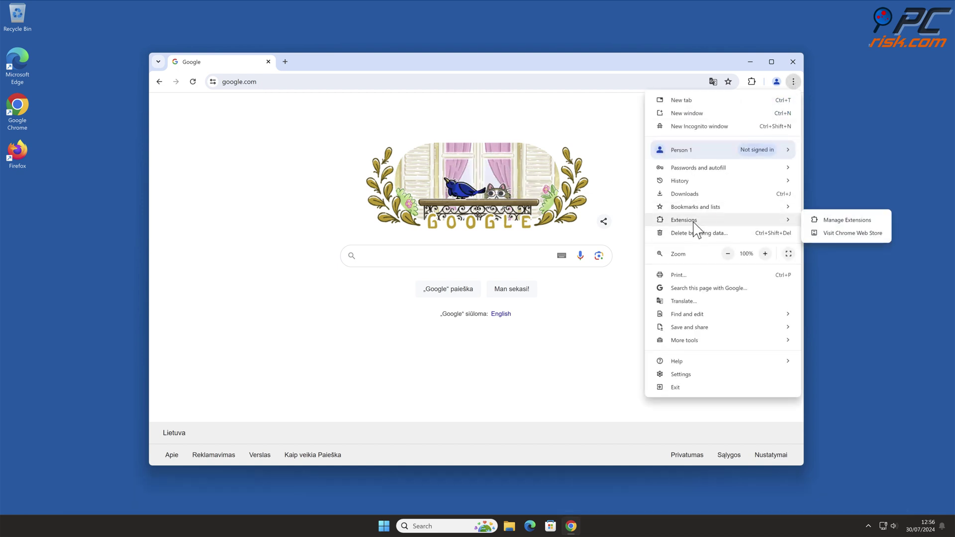
left_click(871, 222)
left_click(872, 223)
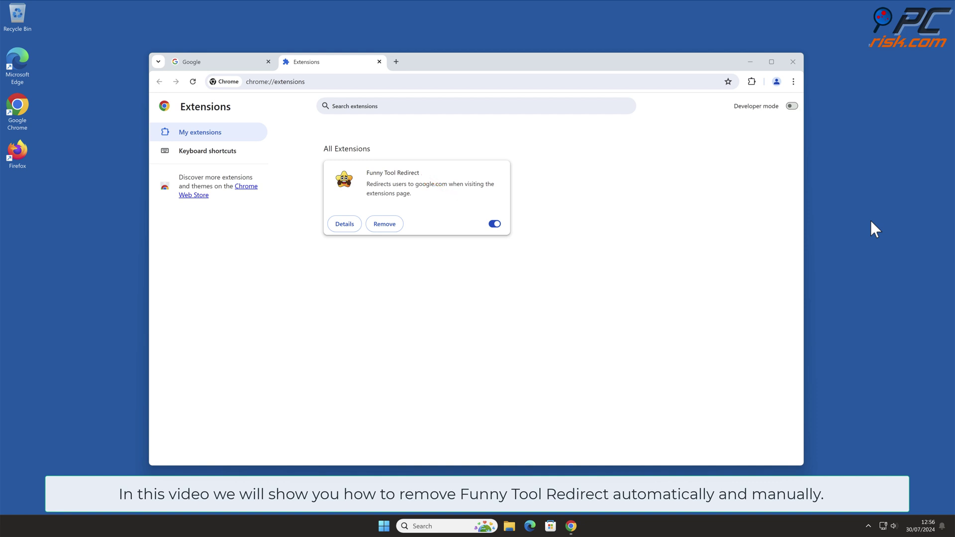
Step: Close Chrome and relaunch it from the desktop shortcut on a New Tab page
left_click(796, 67)
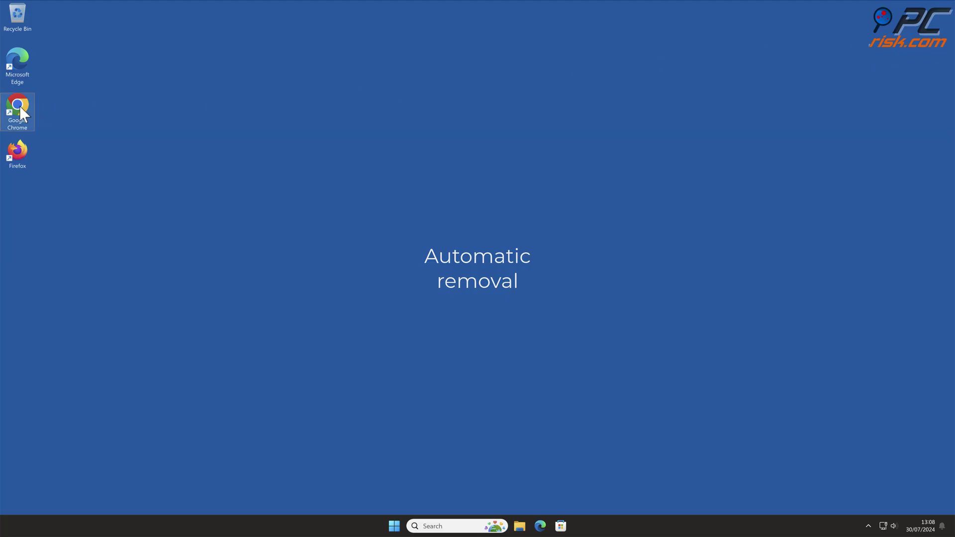
double_click(19, 106)
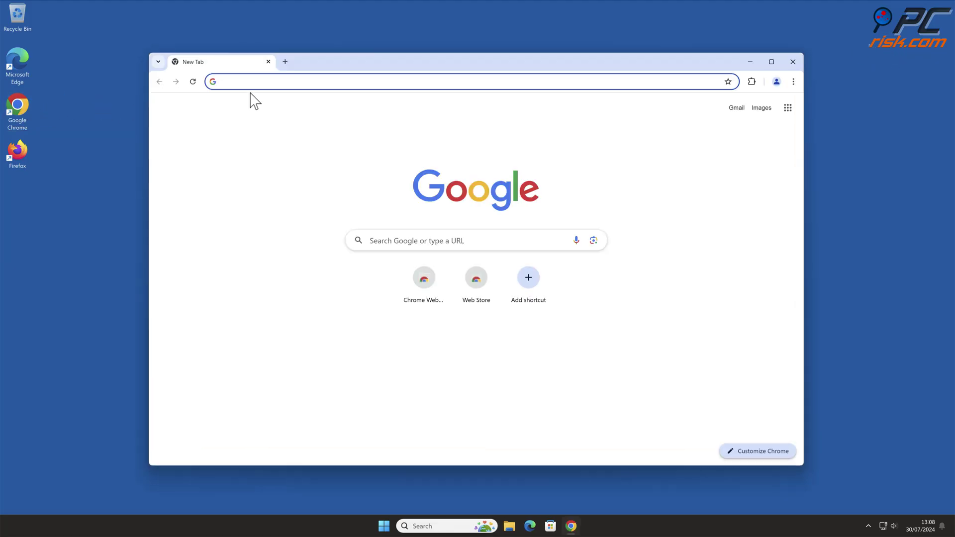
left_click(256, 83)
type("www.com")
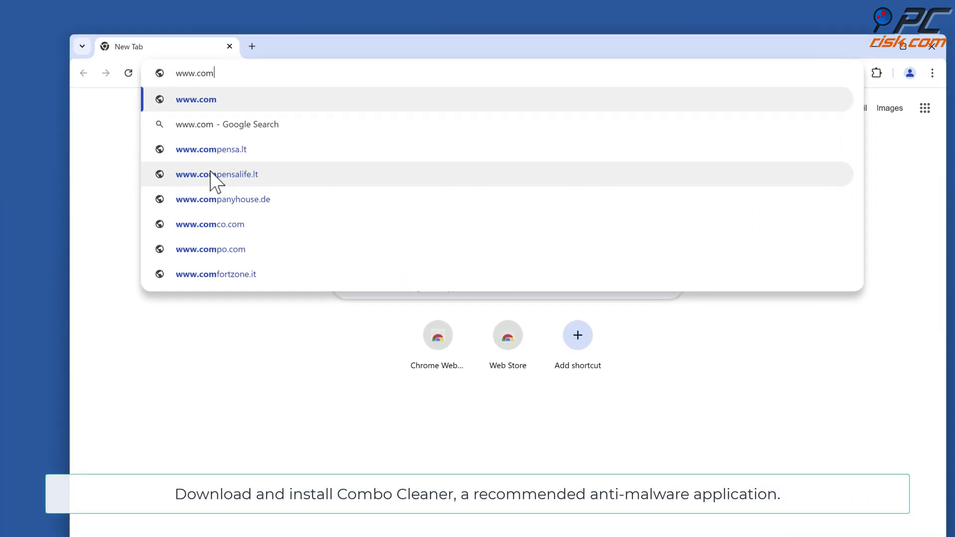
type("bocleaner.com")
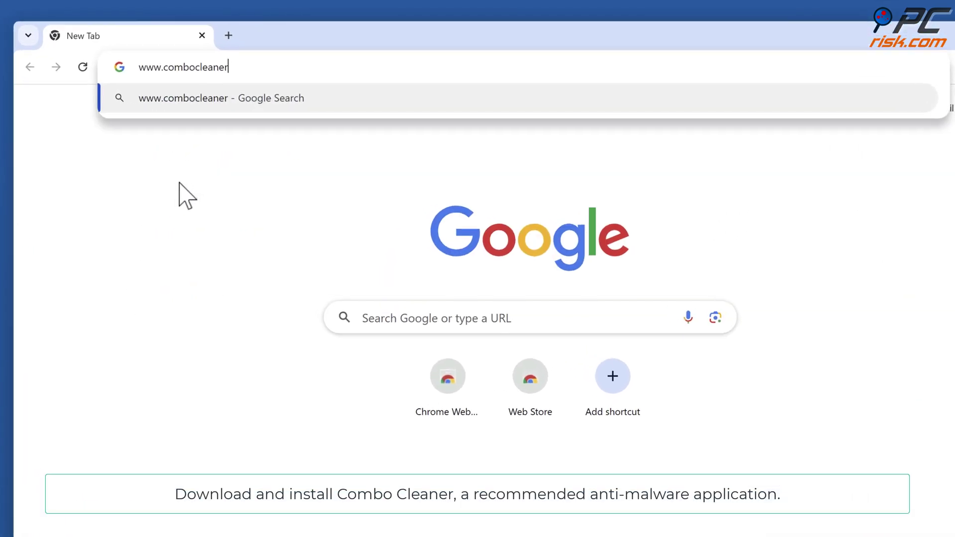
key("Return")
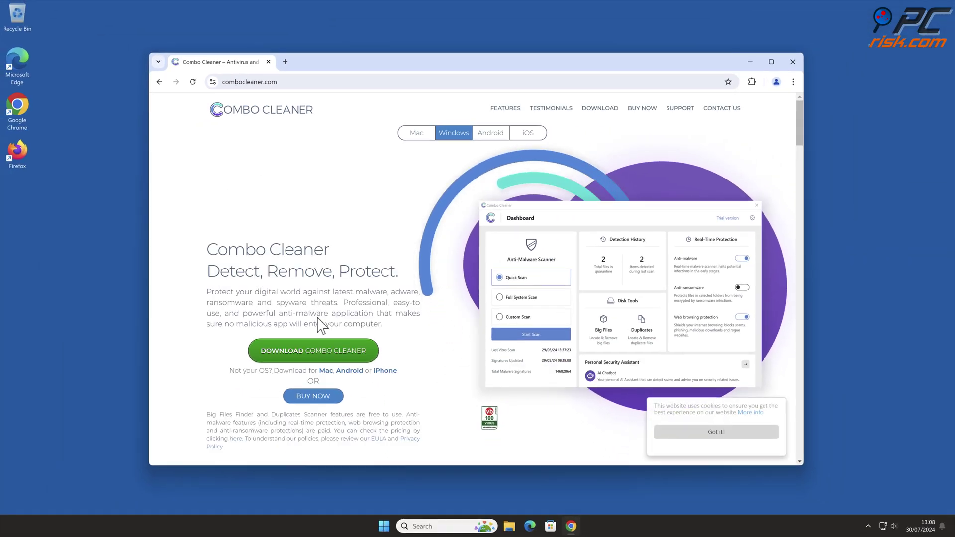
left_click(365, 356)
Step: Run CCSetup.exe to install Combo Cleaner, then close Chrome
left_click(664, 115)
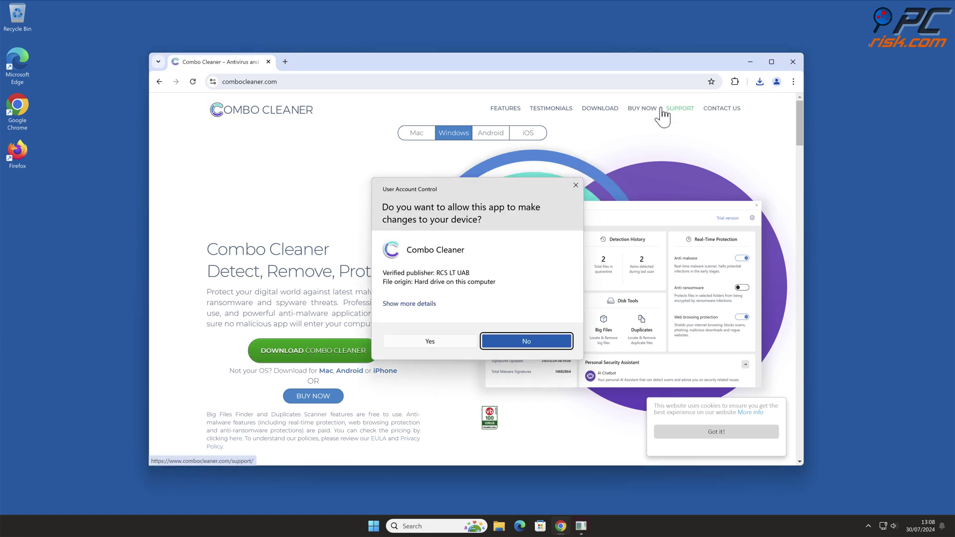
left_click(438, 342)
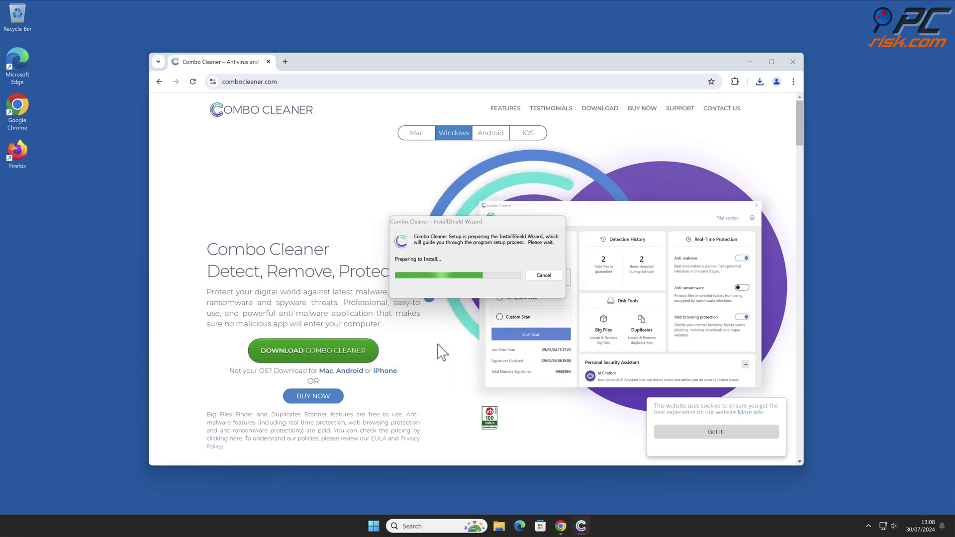
left_click(538, 375)
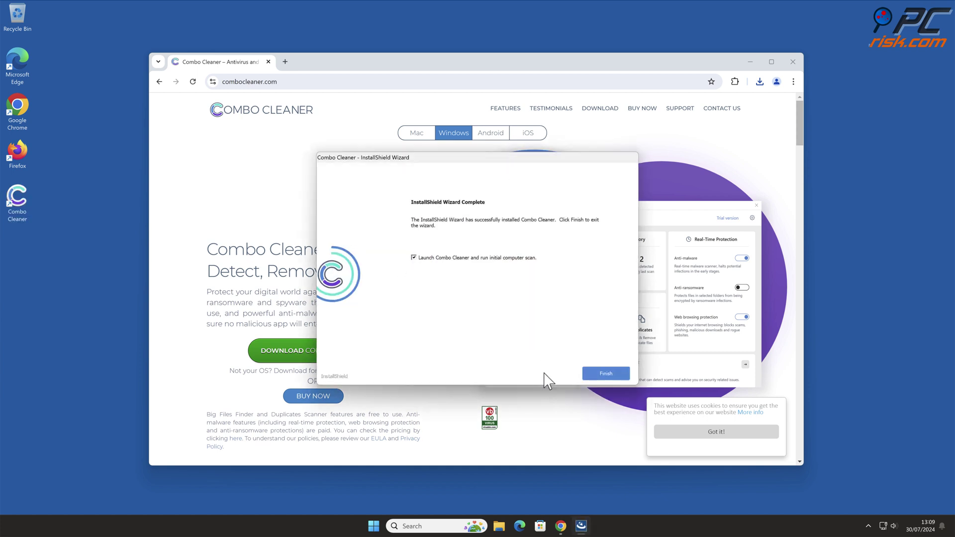
left_click(605, 374)
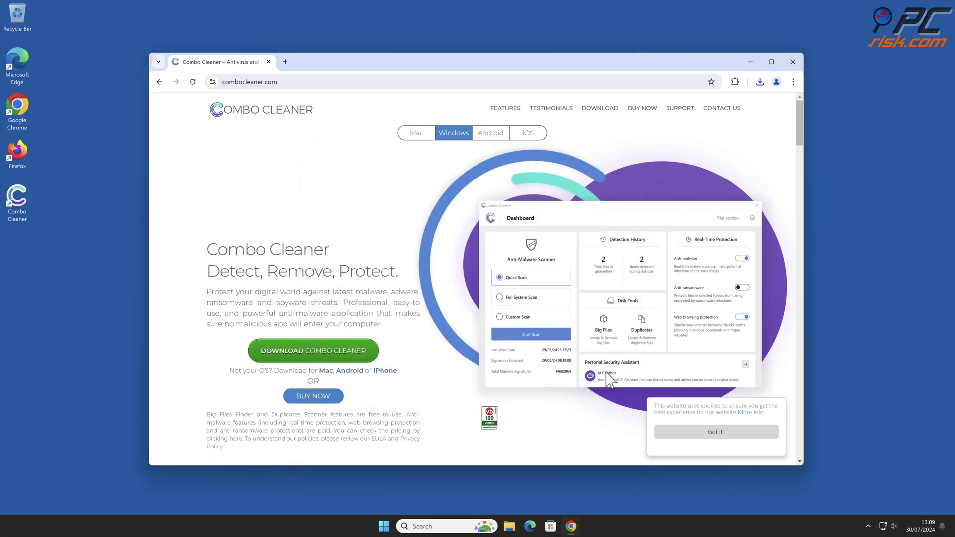
left_click(792, 62)
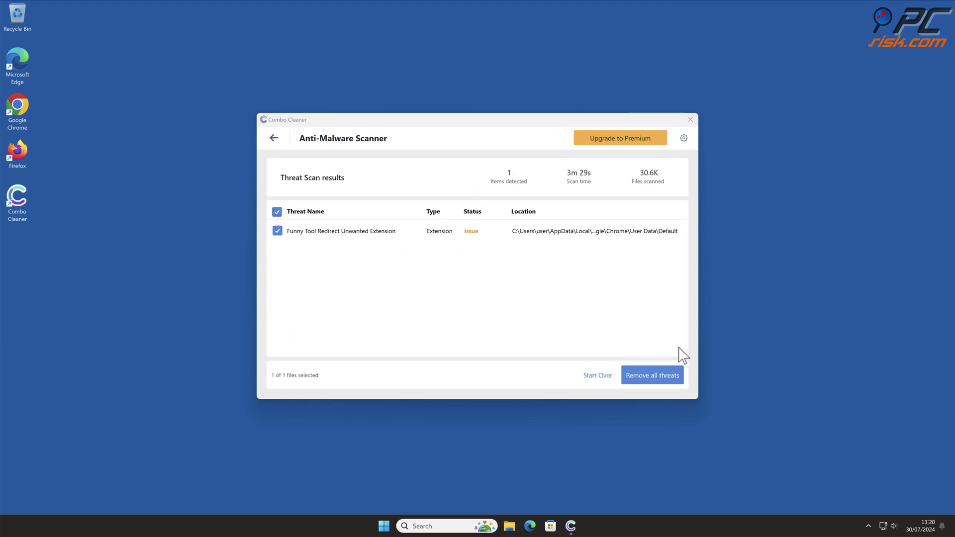
Step: Quarantine the detected Funny Tool Redirect Unwanted Extension and return to the Combo Cleaner Dashboard
left_click(678, 381)
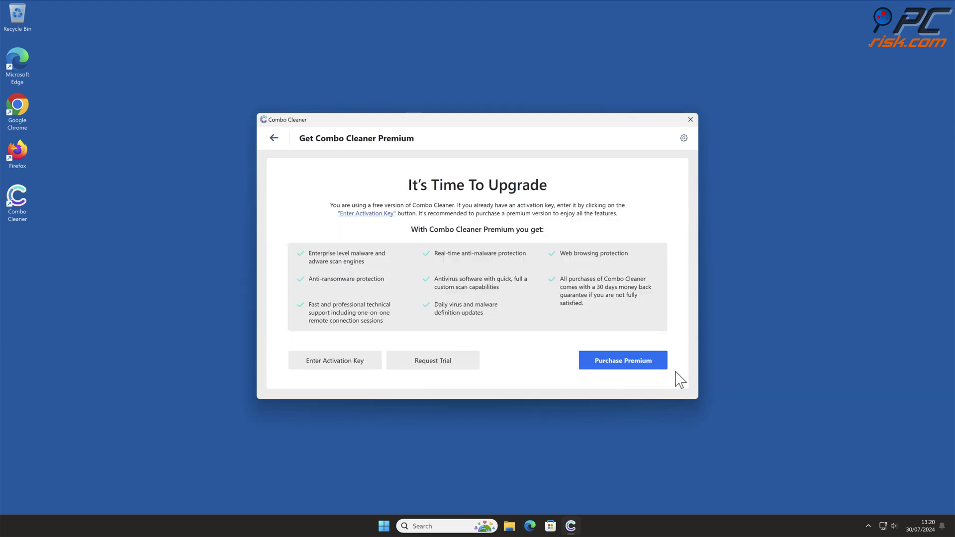
left_click(374, 362)
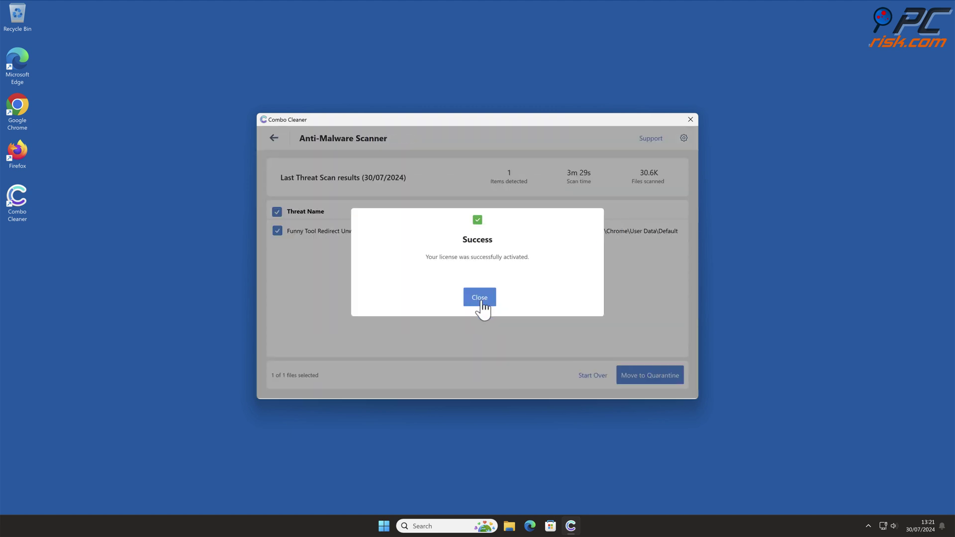
left_click(482, 301)
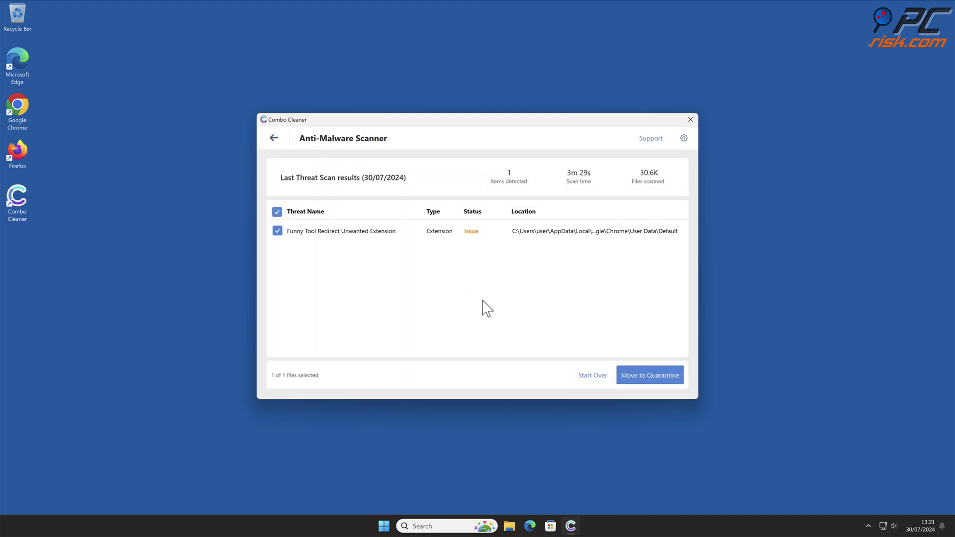
left_click(662, 378)
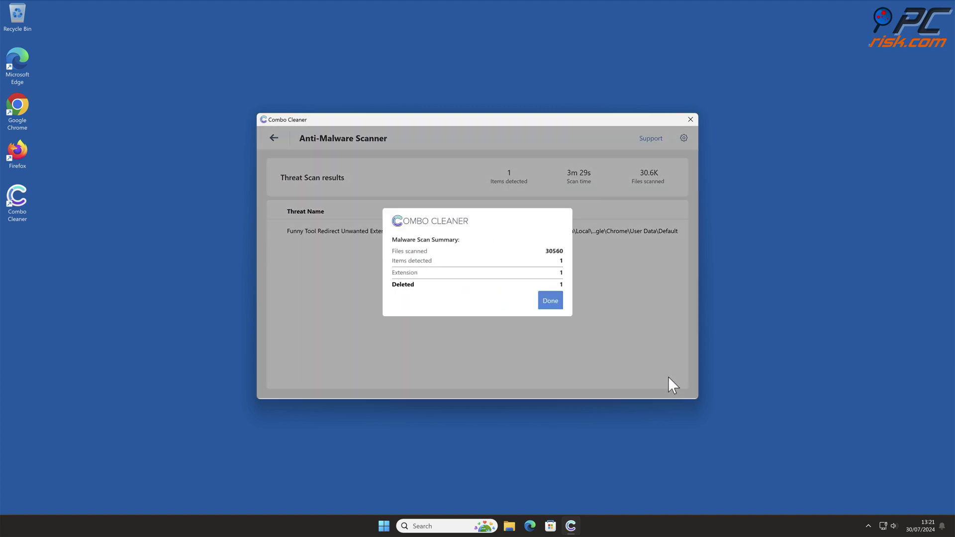
left_click(551, 302)
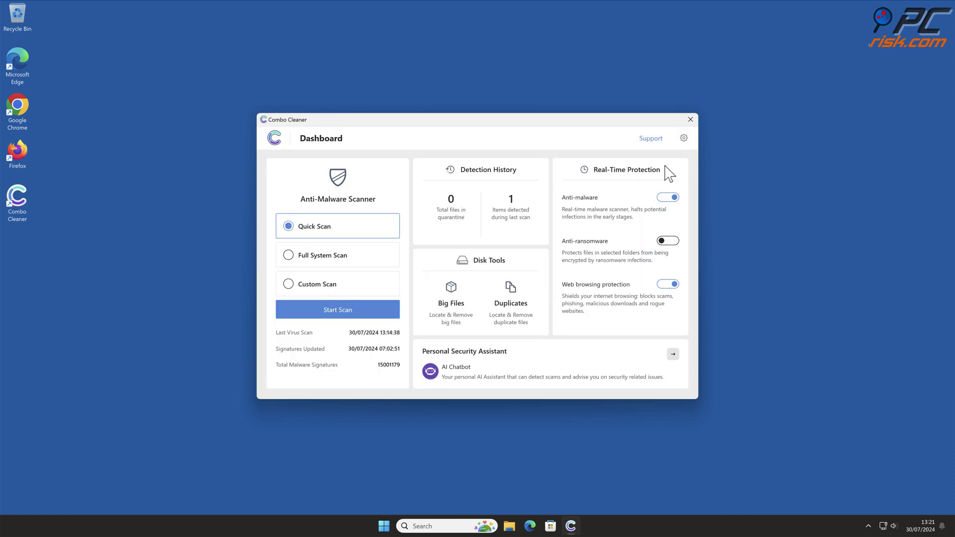
Step: Close Combo Cleaner and relaunch Google Chrome from its desktop shortcut
left_click(690, 120)
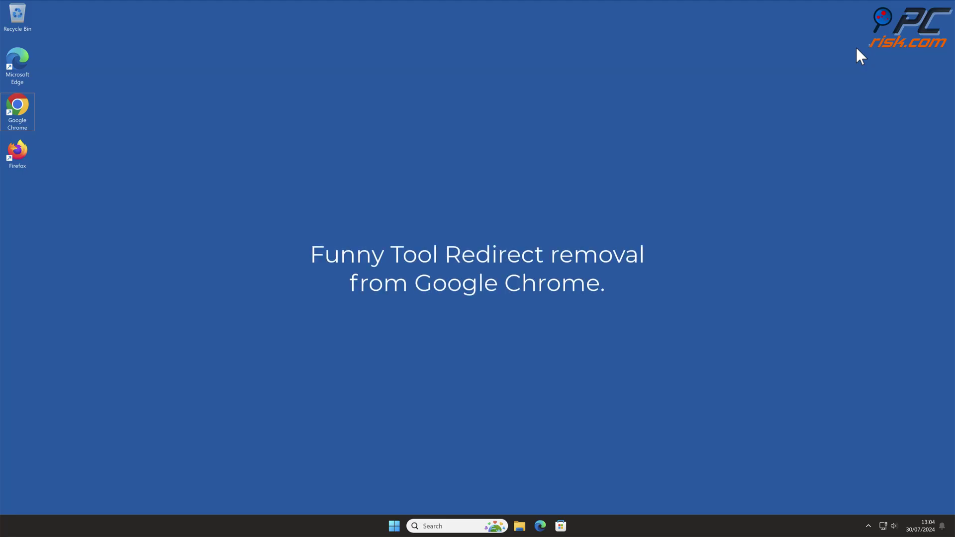
double_click(19, 106)
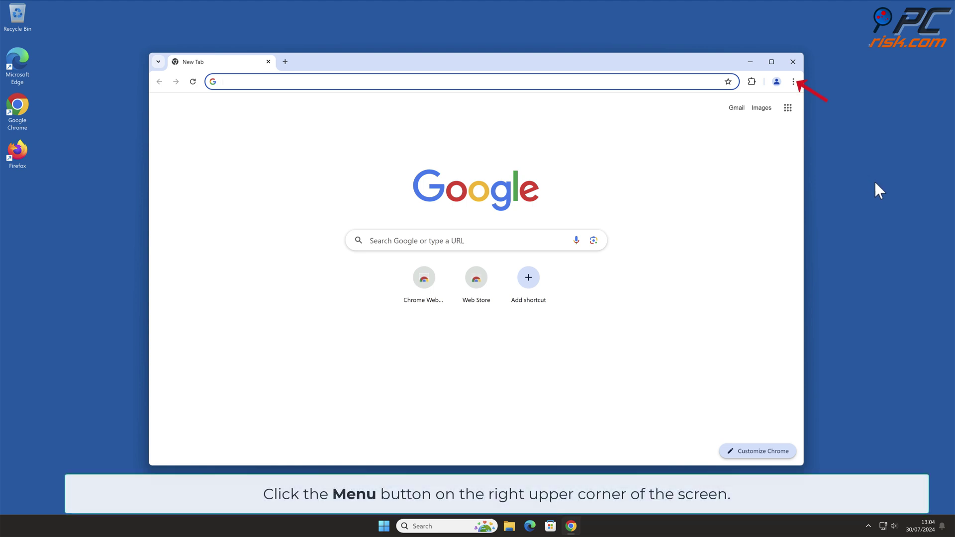
left_click(794, 82)
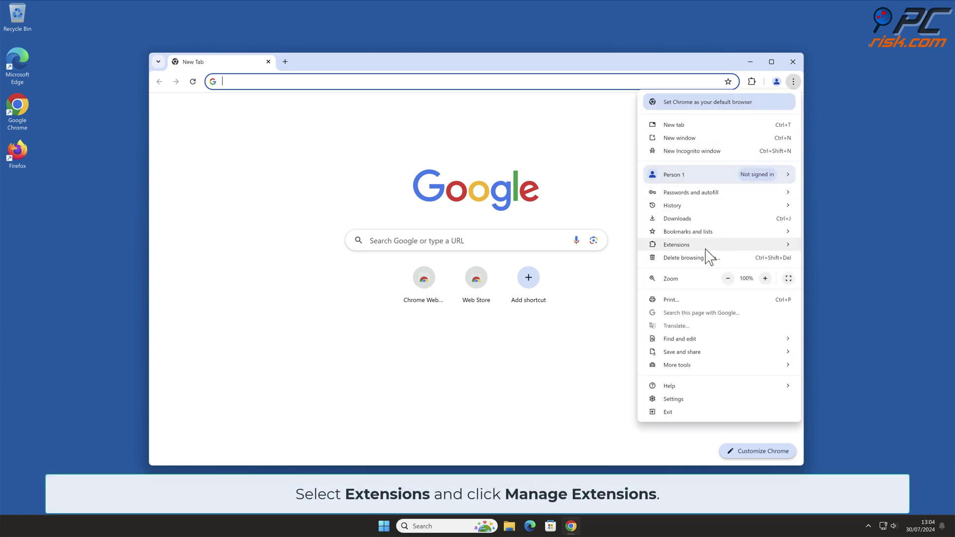
Step: Remove Funny Tool Redirect from Chrome's Manage Extensions page, leaving no extensions installed
mouse_move(705, 250)
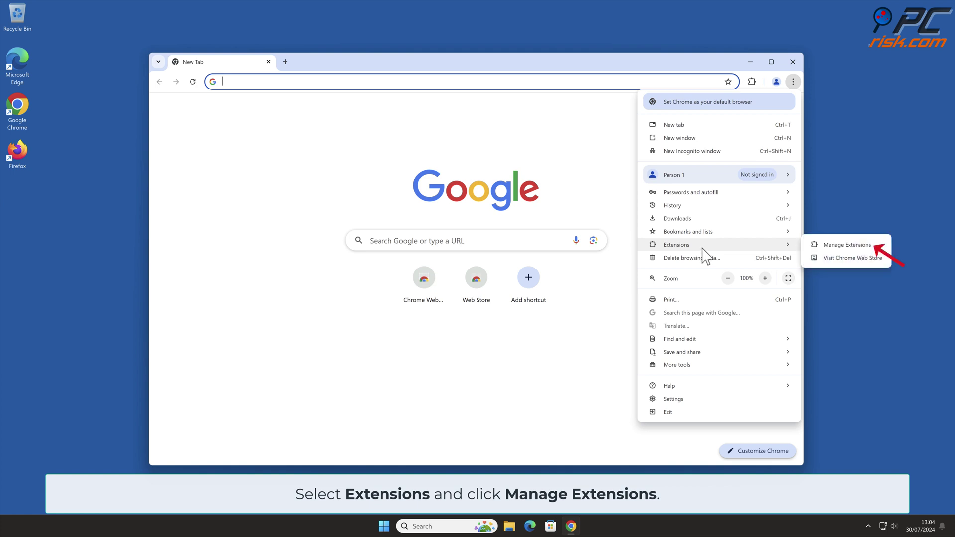
left_click(868, 245)
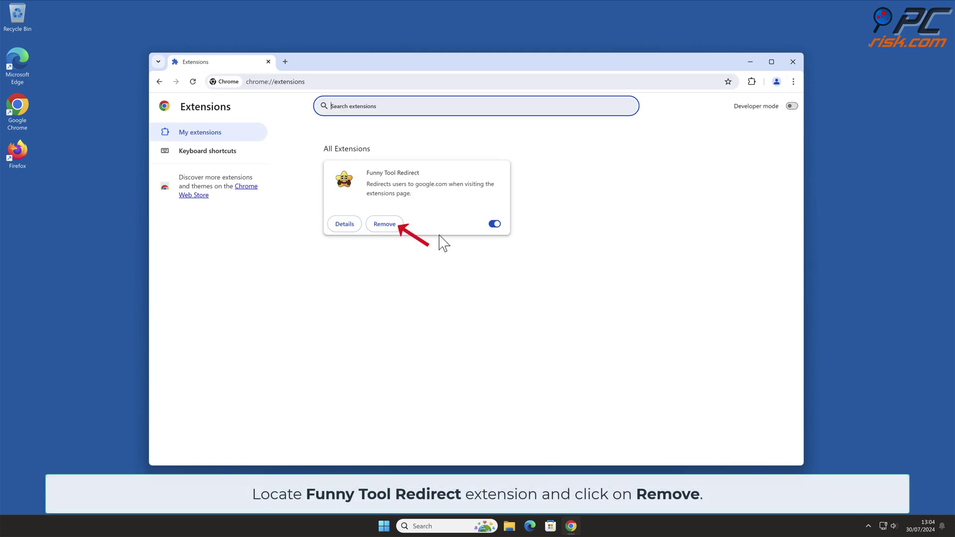
left_click(393, 225)
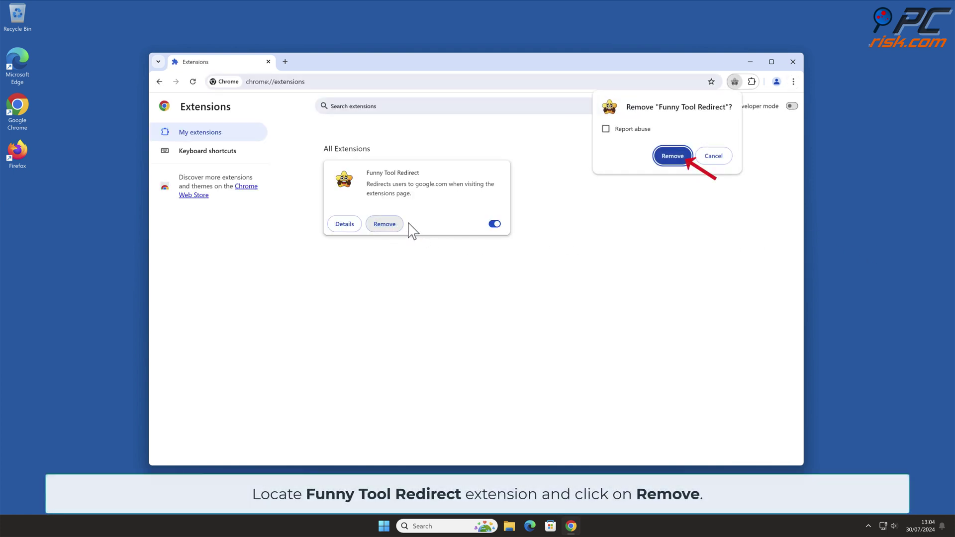
left_click(674, 158)
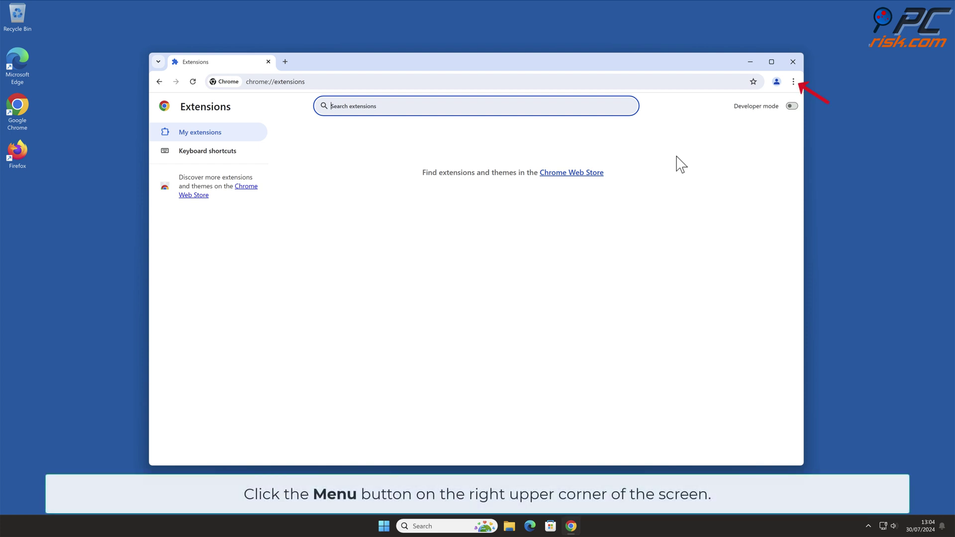
left_click(793, 82)
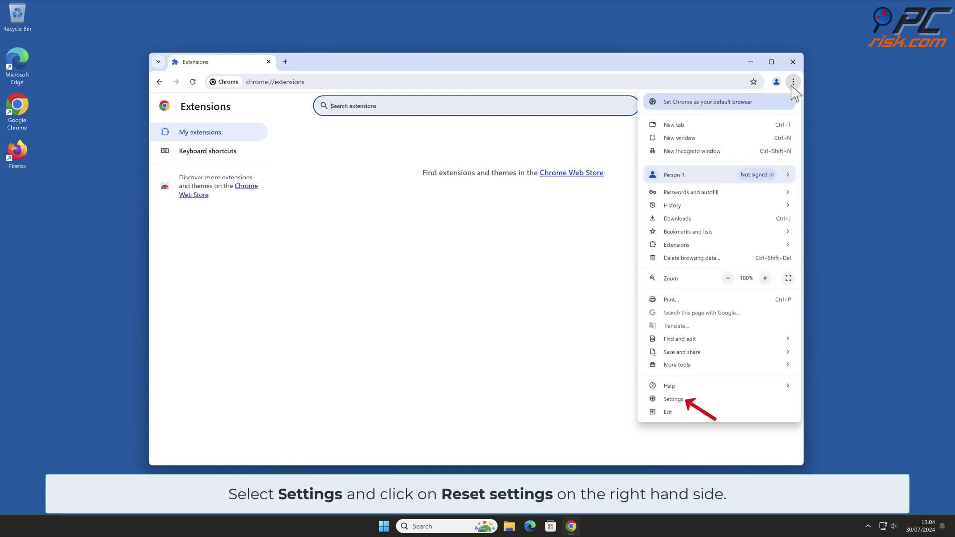
Step: Reset Chrome to its original default settings, then close the browser
left_click(698, 403)
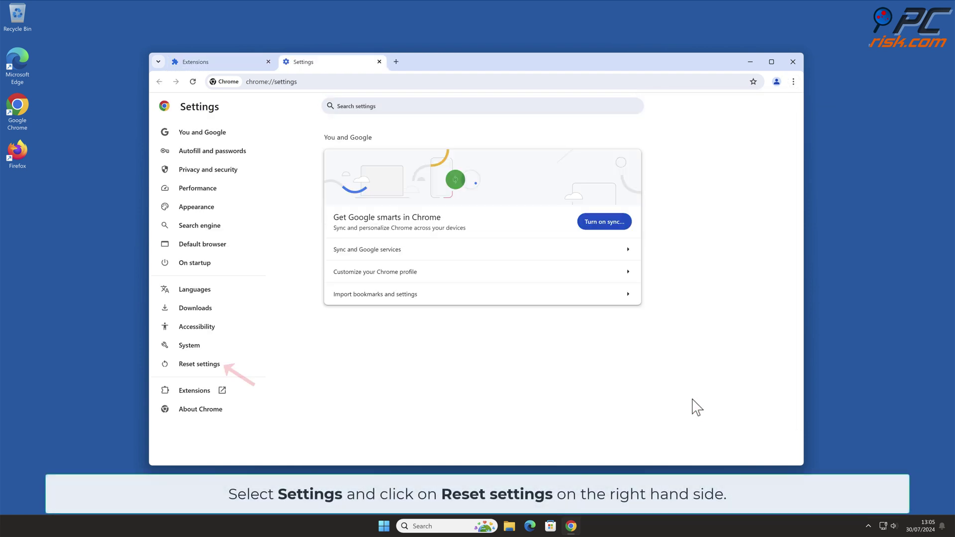
left_click(235, 370)
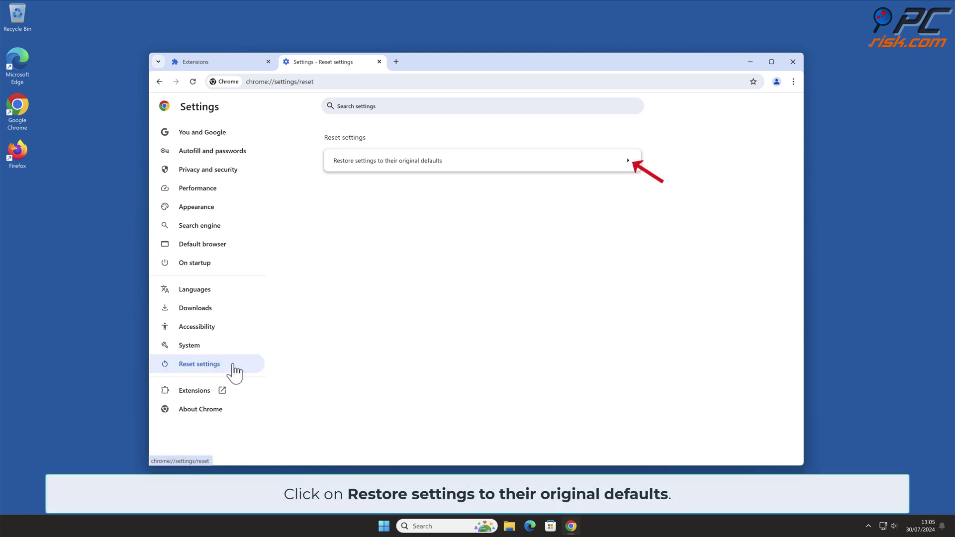
left_click(629, 162)
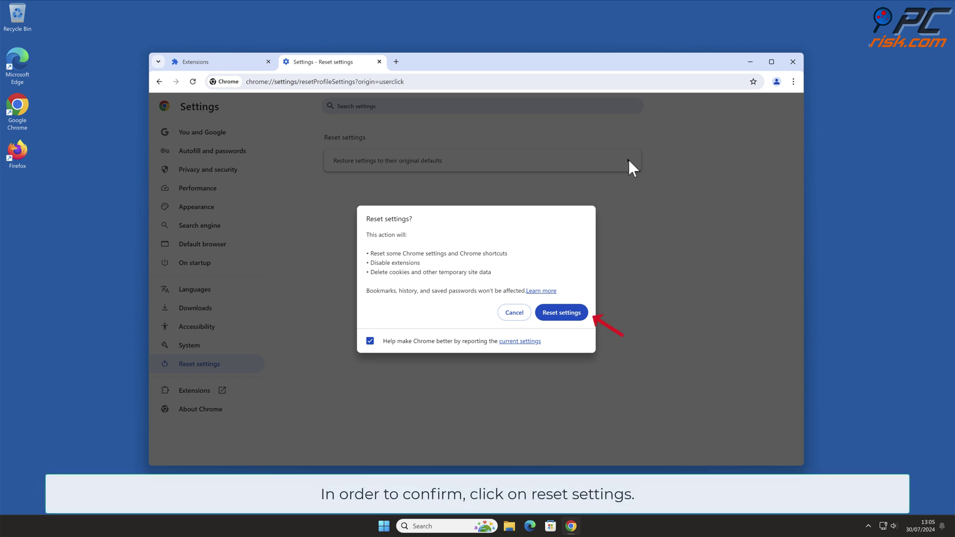
left_click(577, 311)
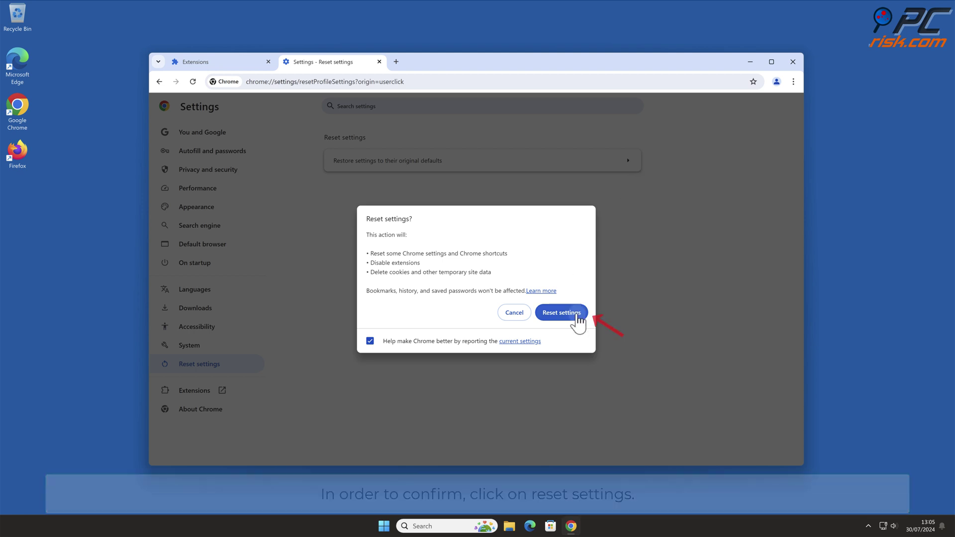
left_click(792, 62)
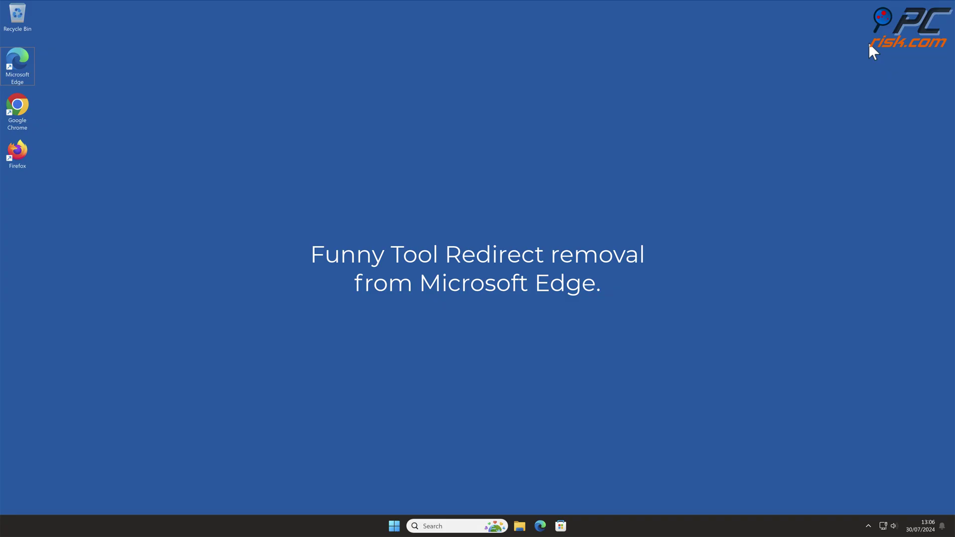
Step: Launch Microsoft Edge and remove Funny Tool Redirect from its Manage extensions page
double_click(22, 65)
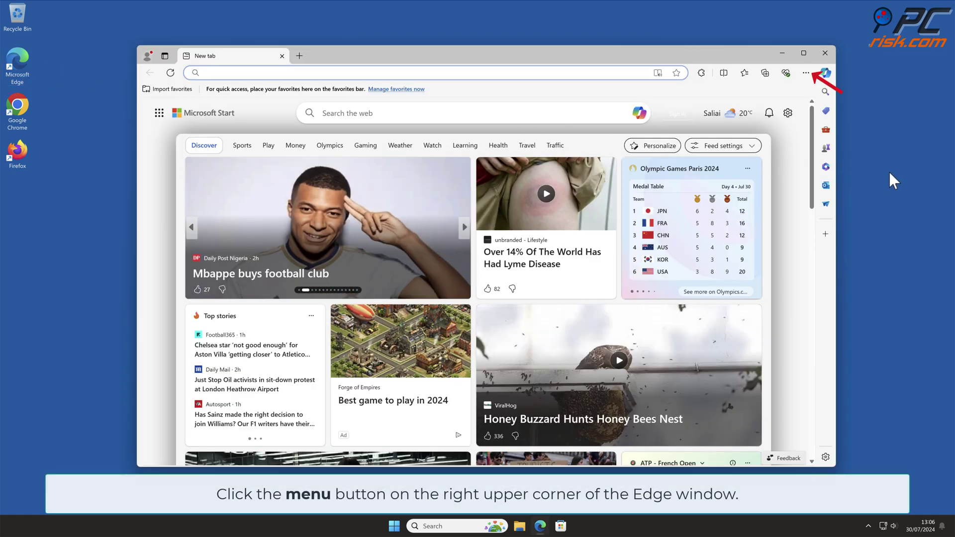
left_click(806, 73)
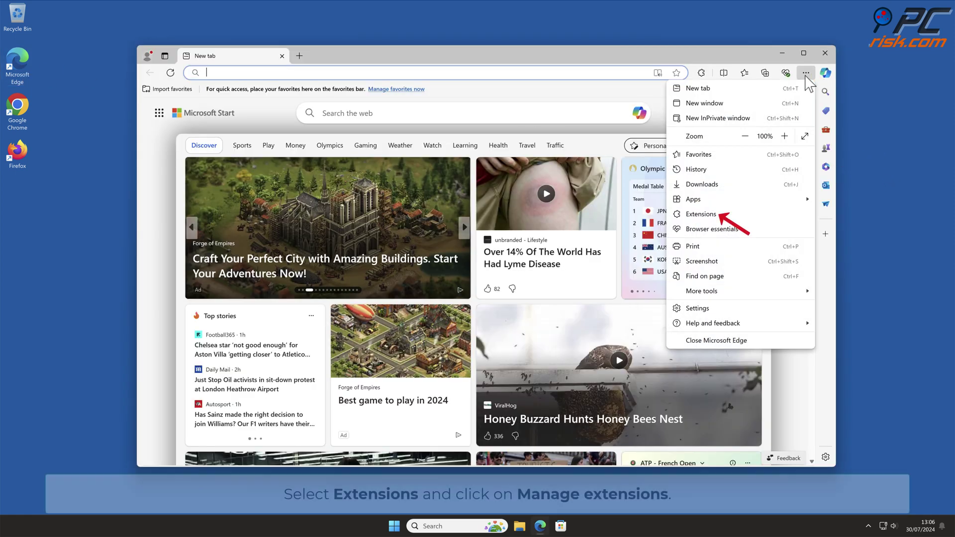
left_click(710, 215)
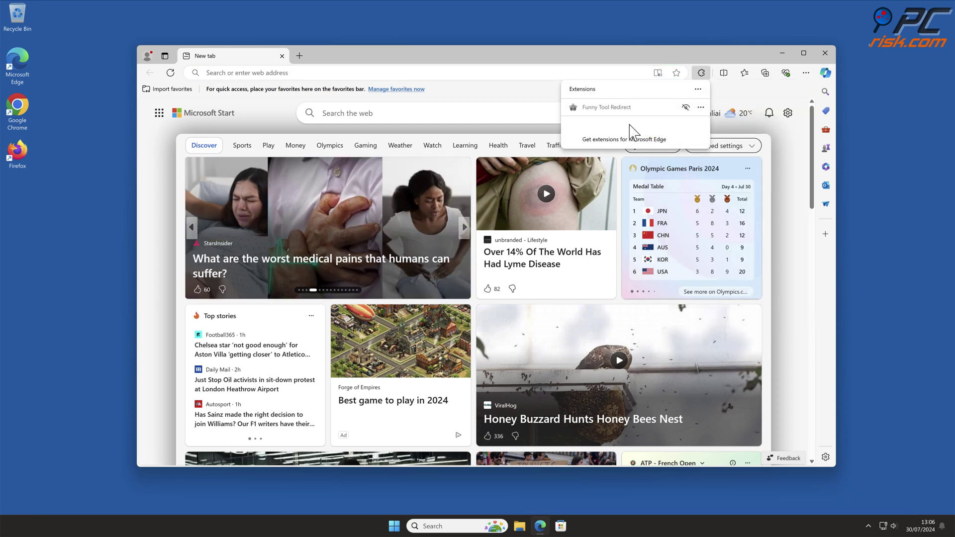
left_click(617, 125)
left_click(377, 216)
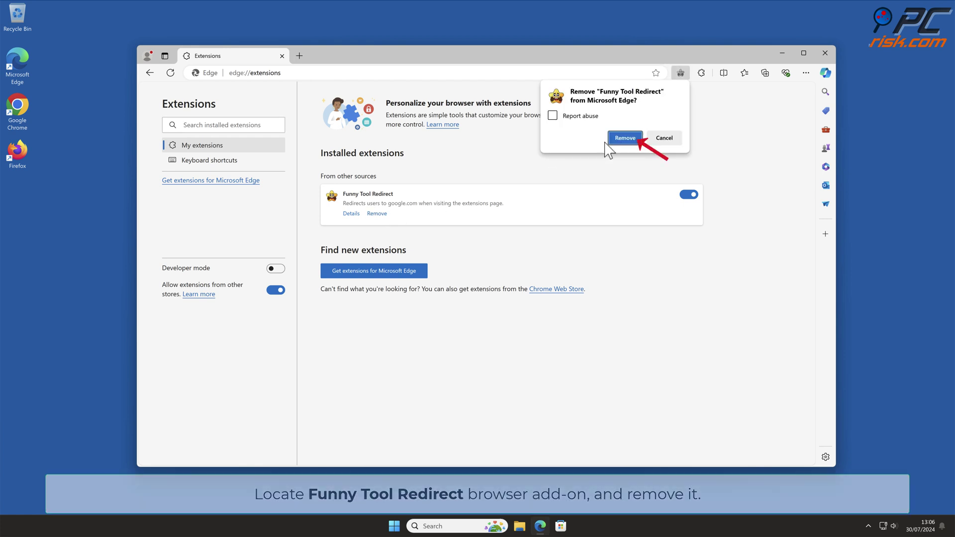
left_click(625, 139)
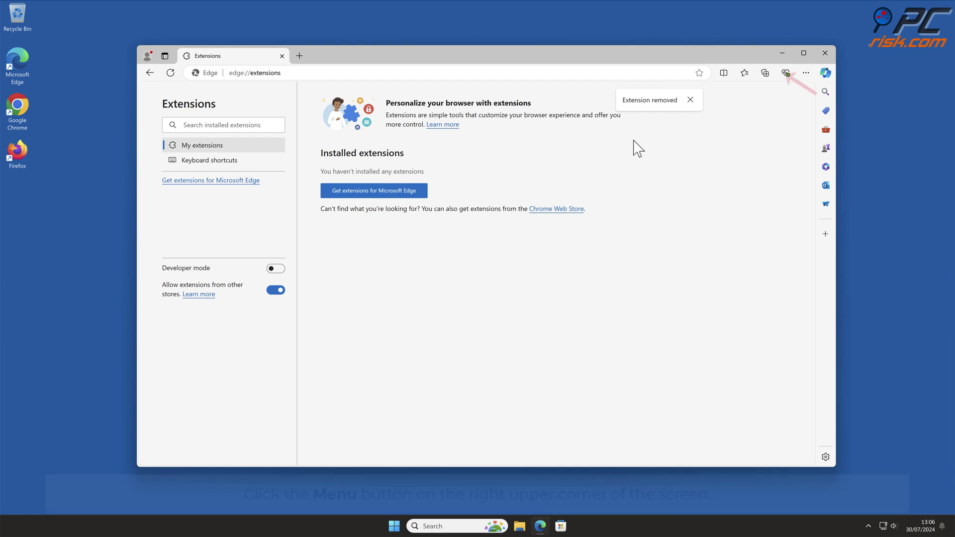
Step: Reset Edge settings to their default values, then close the browser
left_click(806, 73)
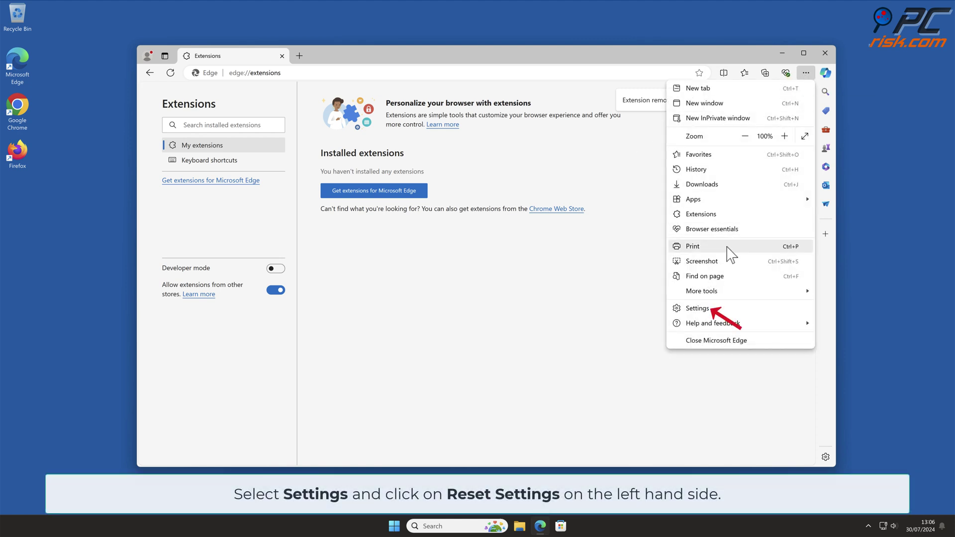
left_click(699, 309)
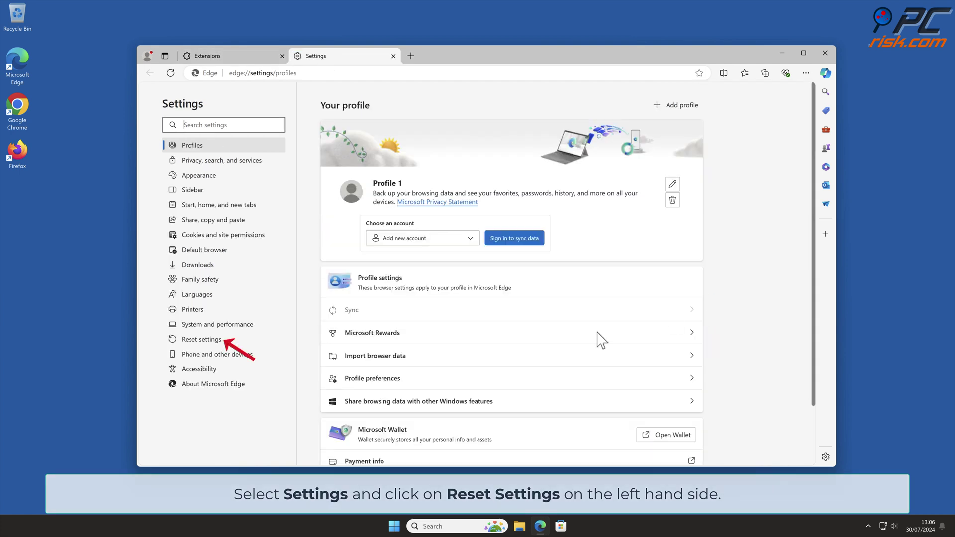
left_click(222, 340)
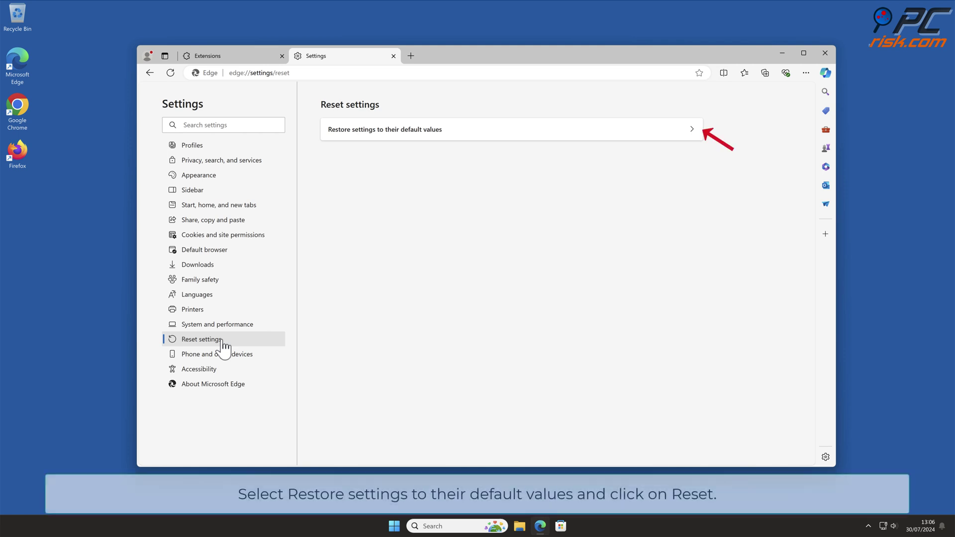
left_click(693, 129)
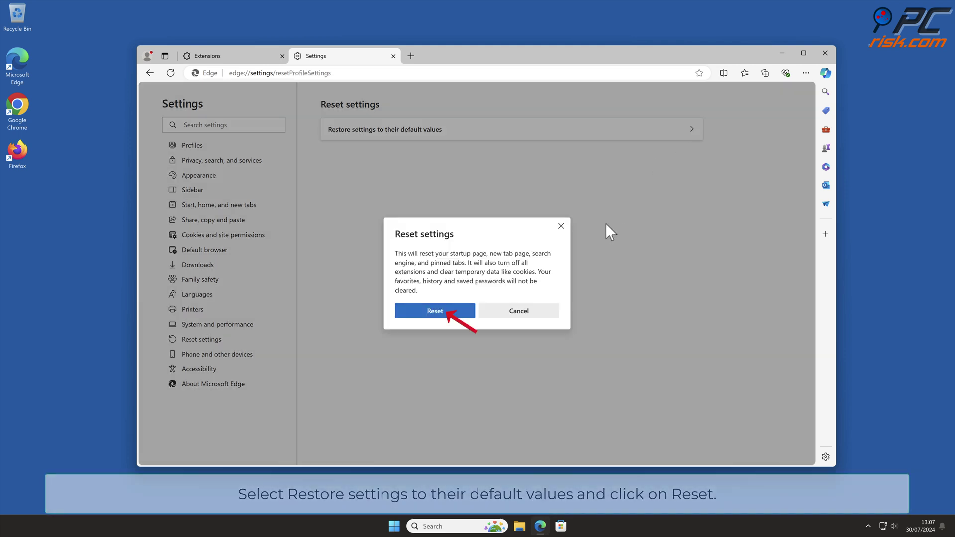
left_click(444, 312)
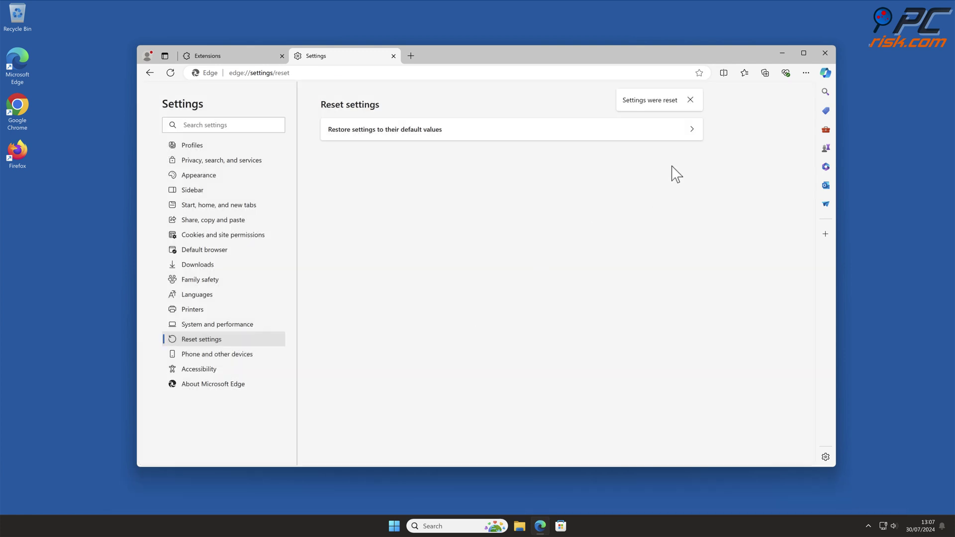
left_click(824, 54)
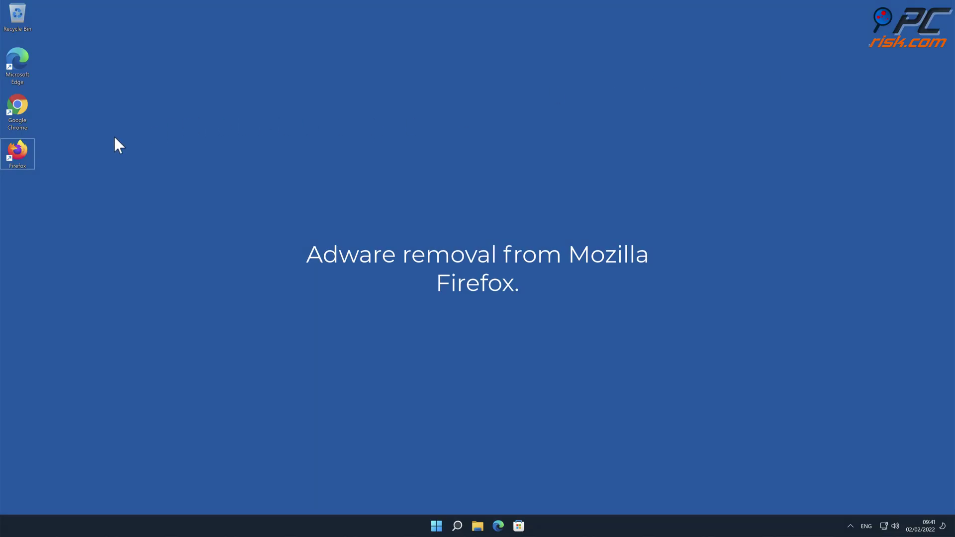
Step: Launch Firefox and bring up the Extensions list in the Add-ons Manager
double_click(21, 151)
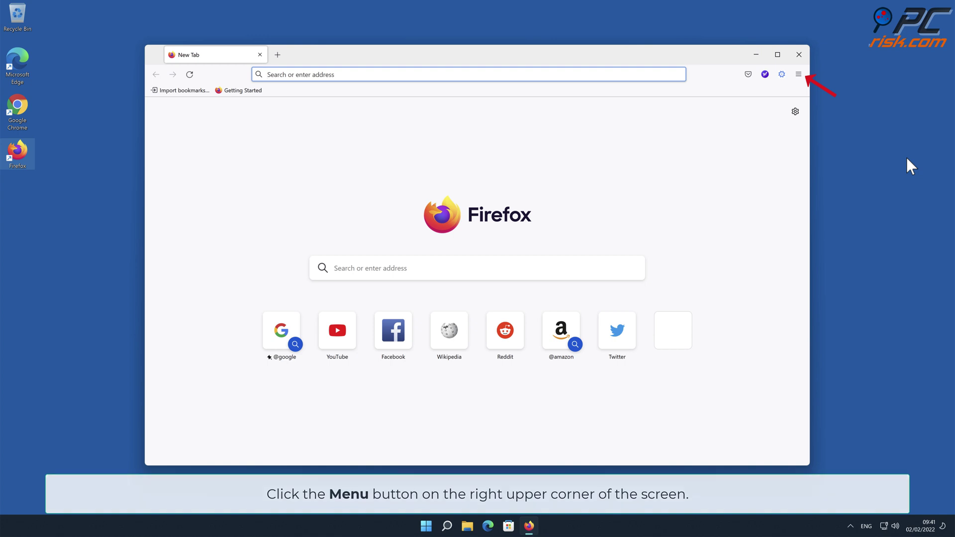
left_click(799, 75)
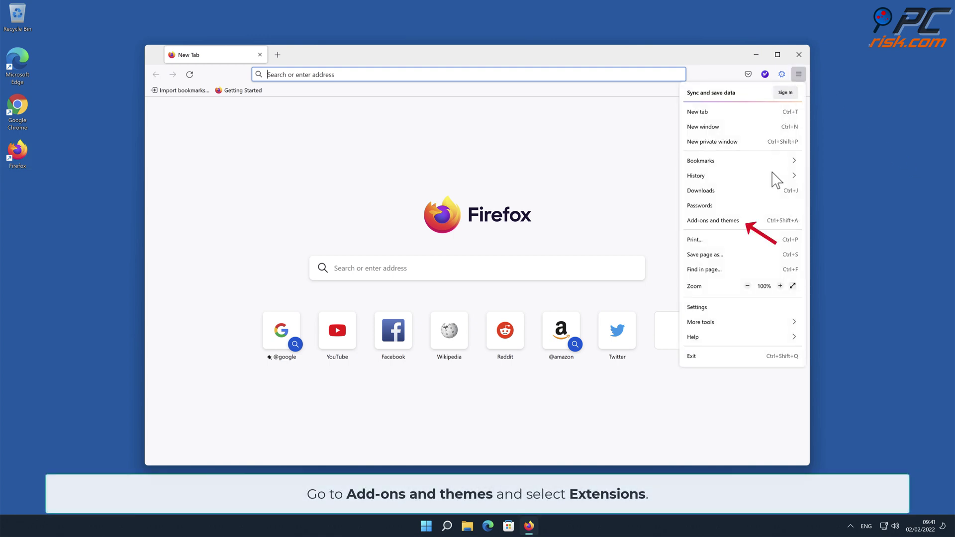
left_click(769, 220)
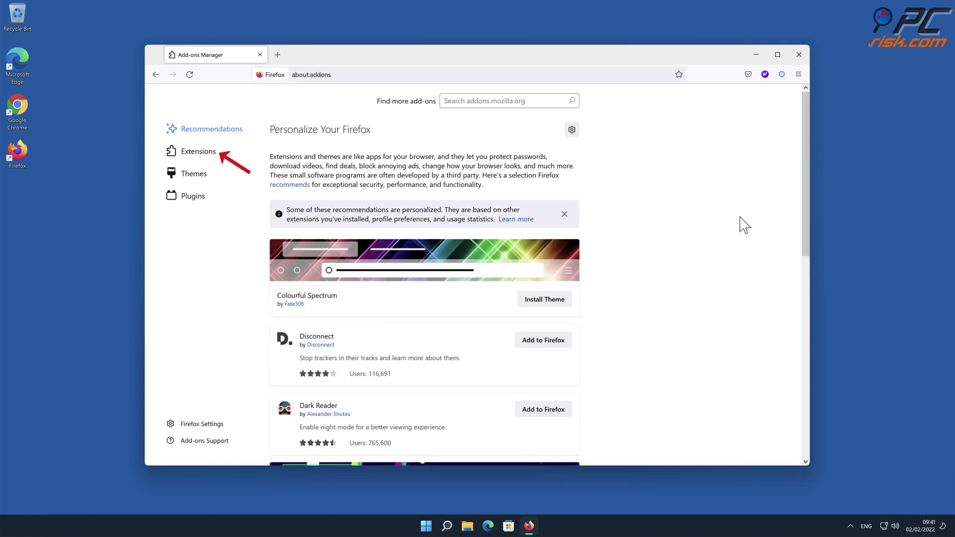
left_click(213, 152)
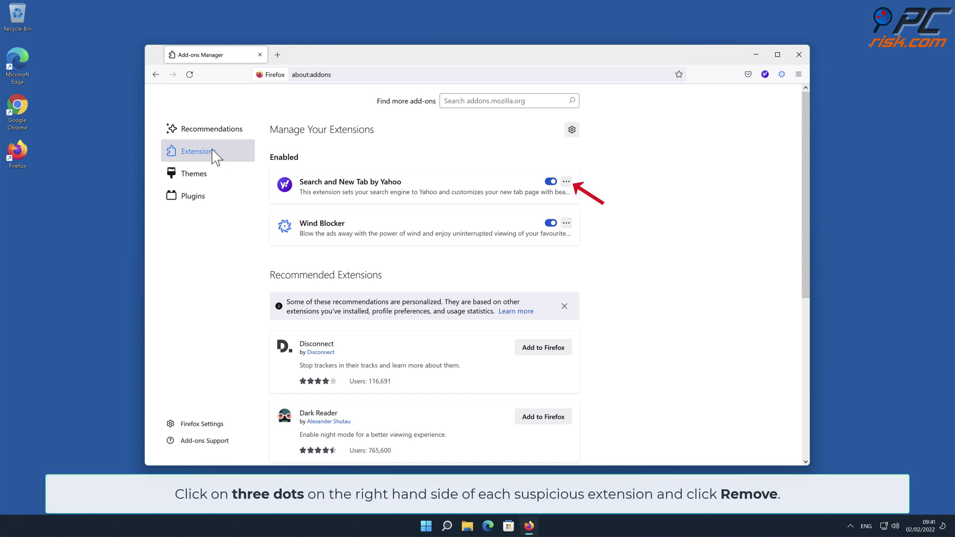
Step: Remove the Search and New Tab by Yahoo and Wind Blocker extensions
left_click(566, 182)
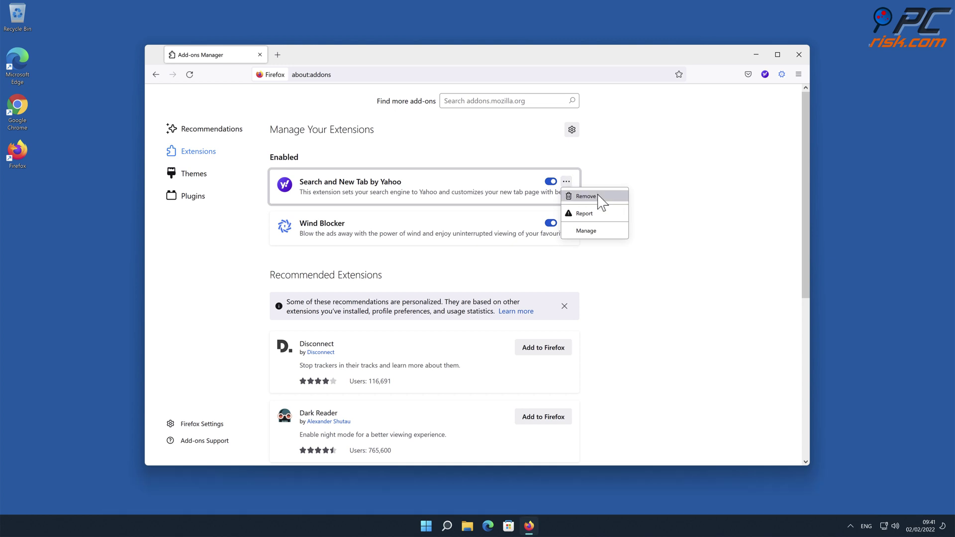
left_click(586, 196)
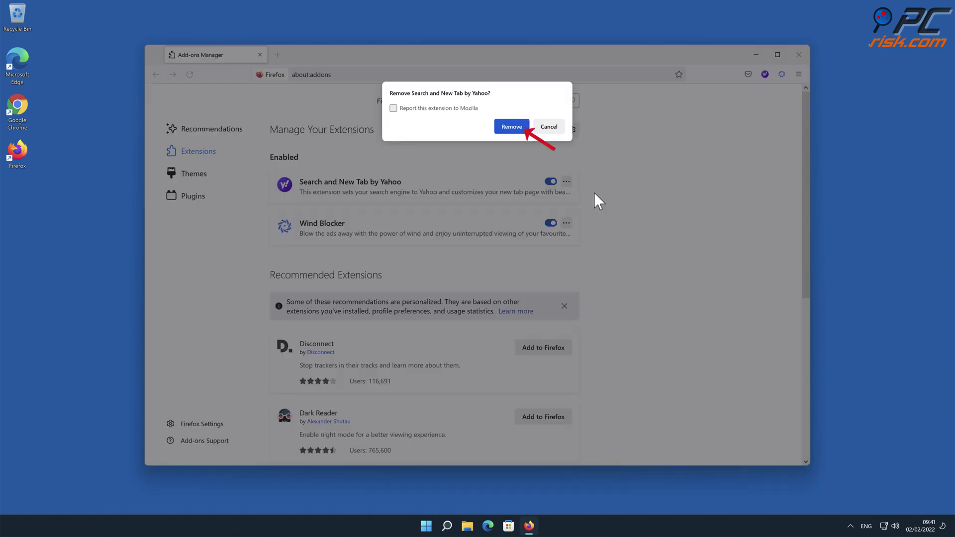
left_click(516, 128)
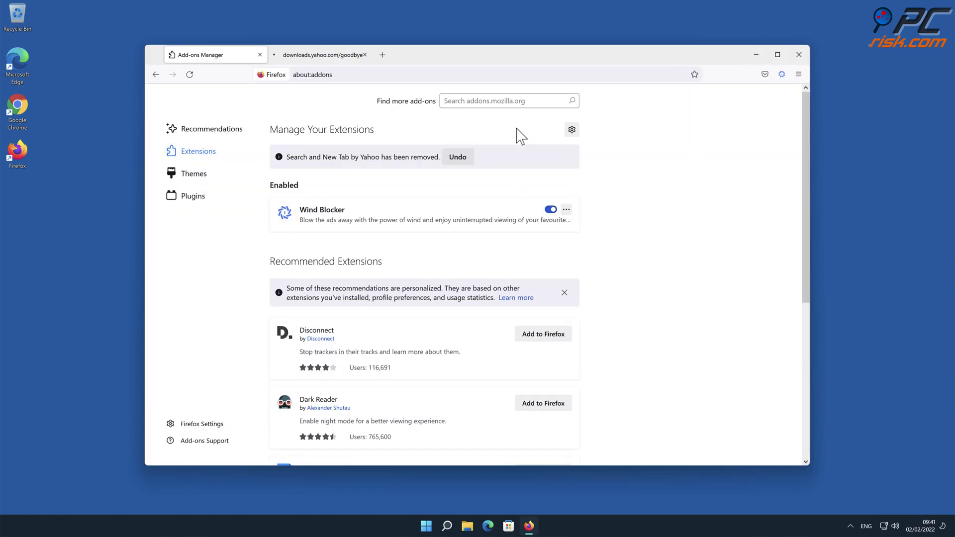
left_click(567, 209)
left_click(582, 224)
left_click(518, 127)
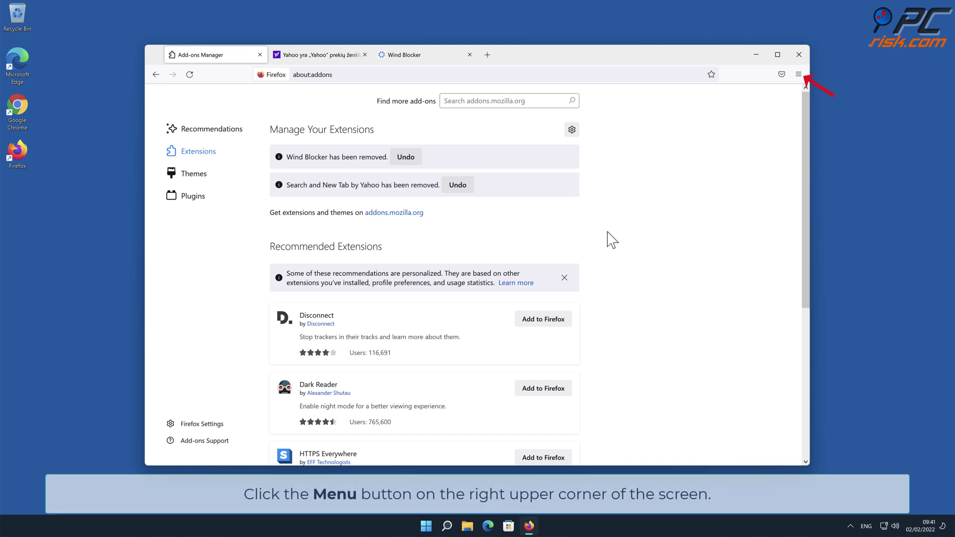
Step: Go to Firefox's troubleshooting information page via Help
left_click(798, 74)
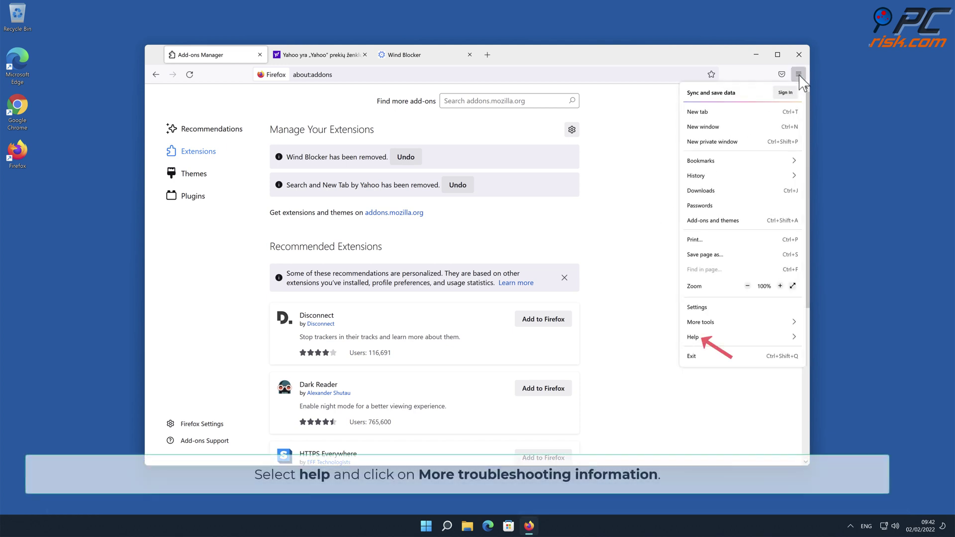
left_click(765, 339)
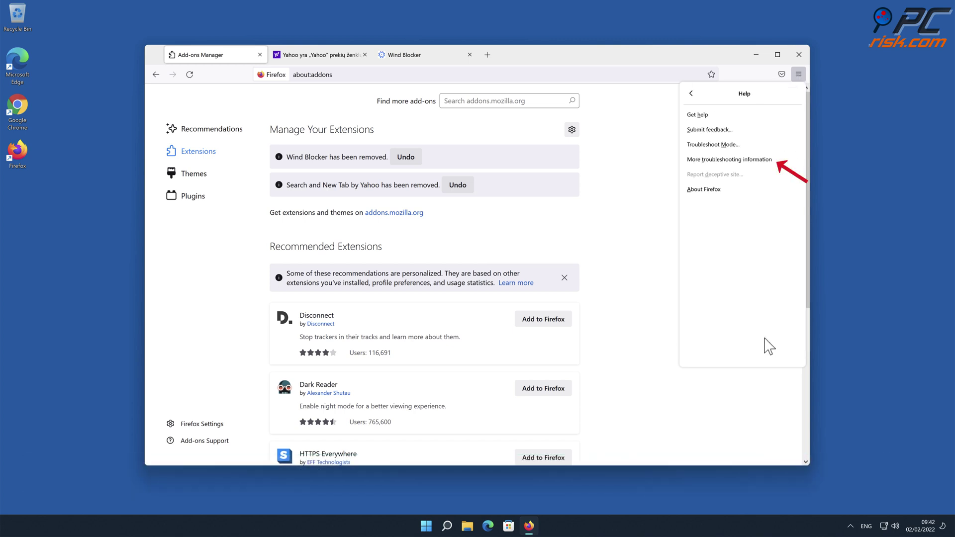
left_click(731, 160)
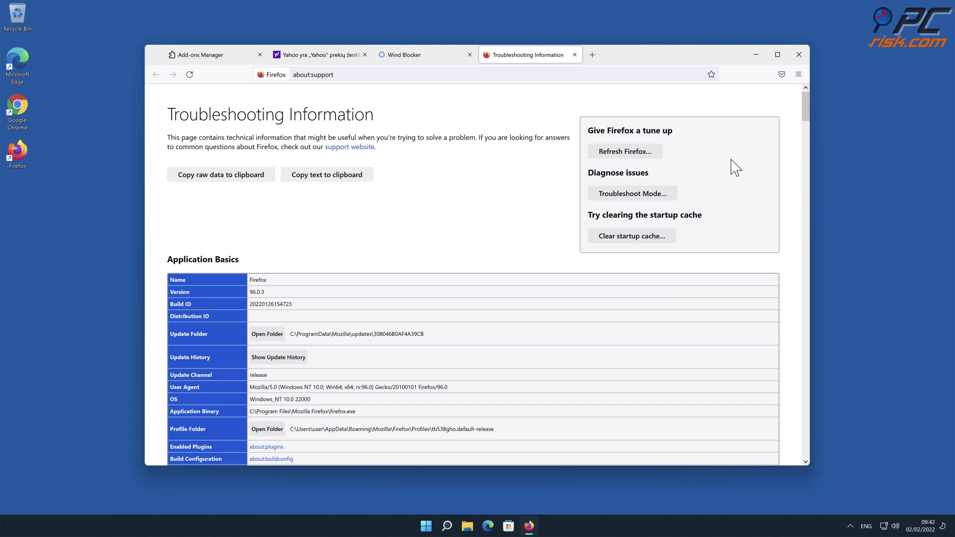
Step: Refresh Firefox to default settings, finish the import, and close the window
left_click(653, 154)
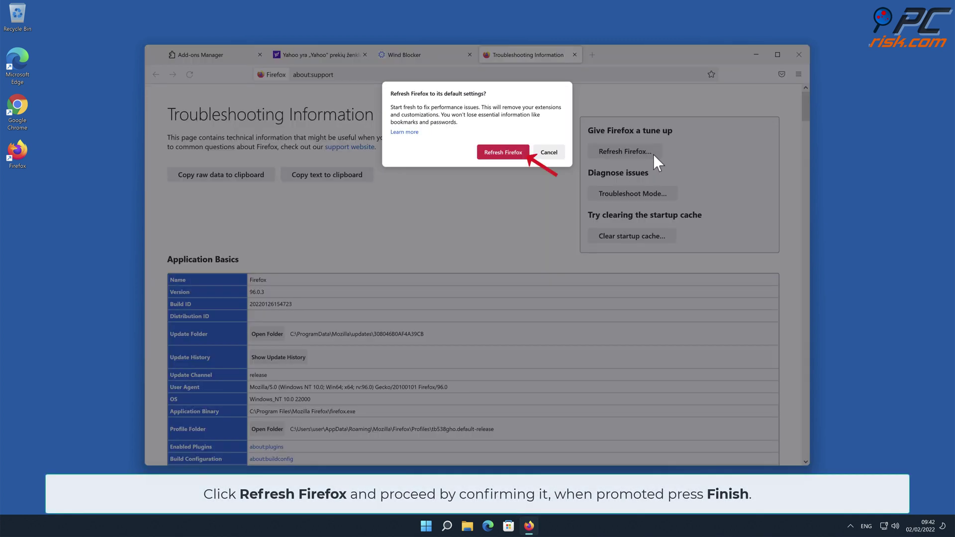
left_click(501, 153)
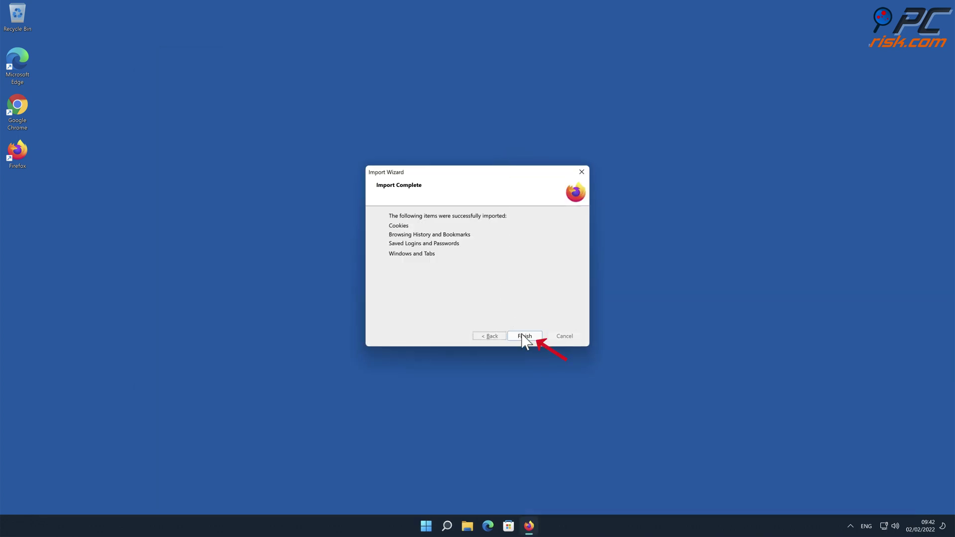
left_click(525, 337)
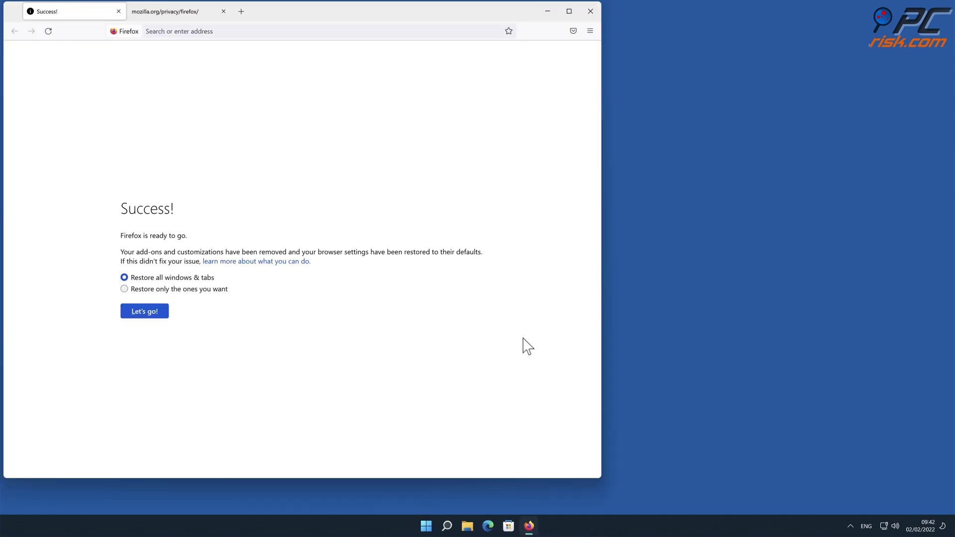
left_click_drag(404, 14, 569, 31)
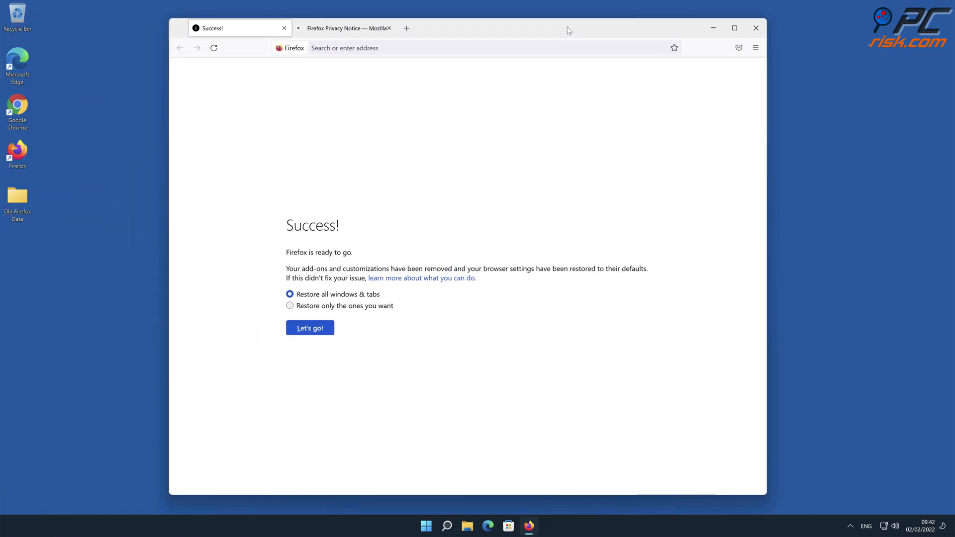
left_click(759, 27)
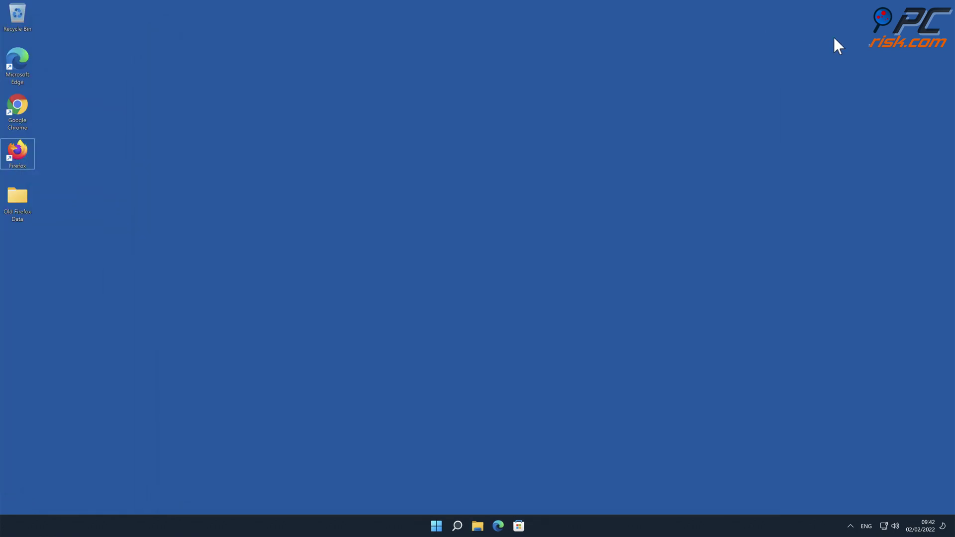